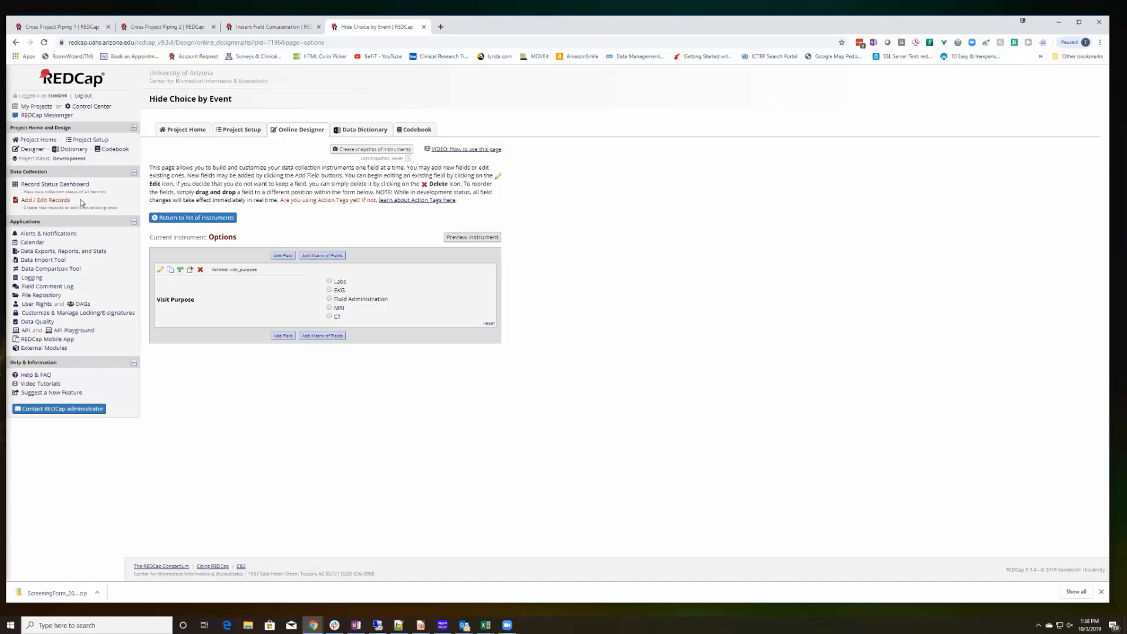
# Open the project's Define My Events page to view the events and their unique event names.
pyautogui.click(88, 139)
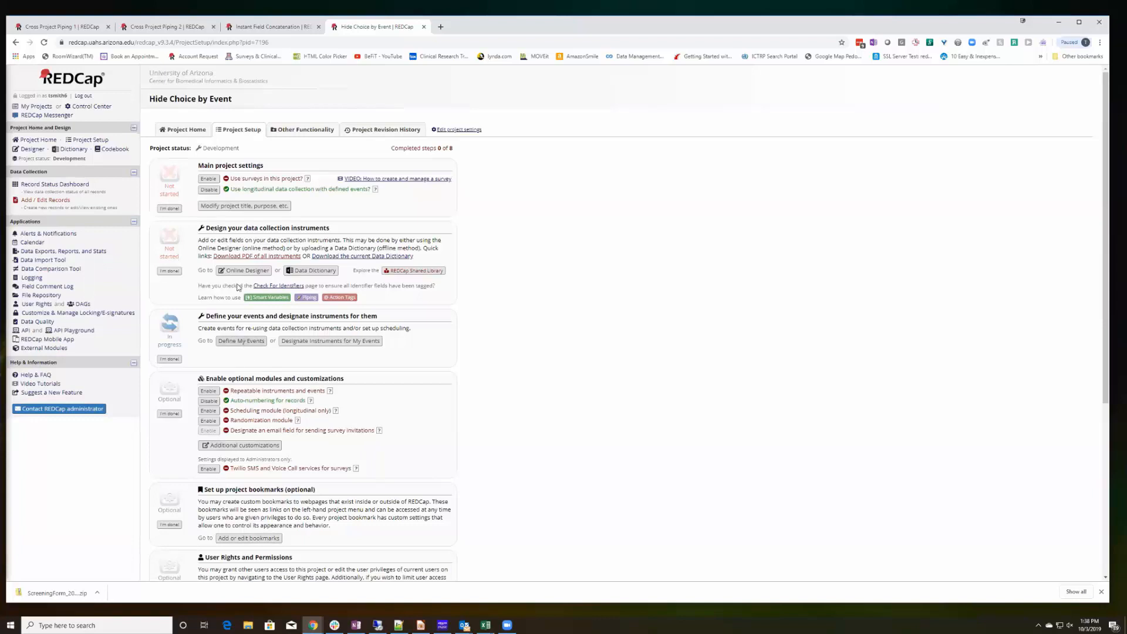
pyautogui.click(242, 341)
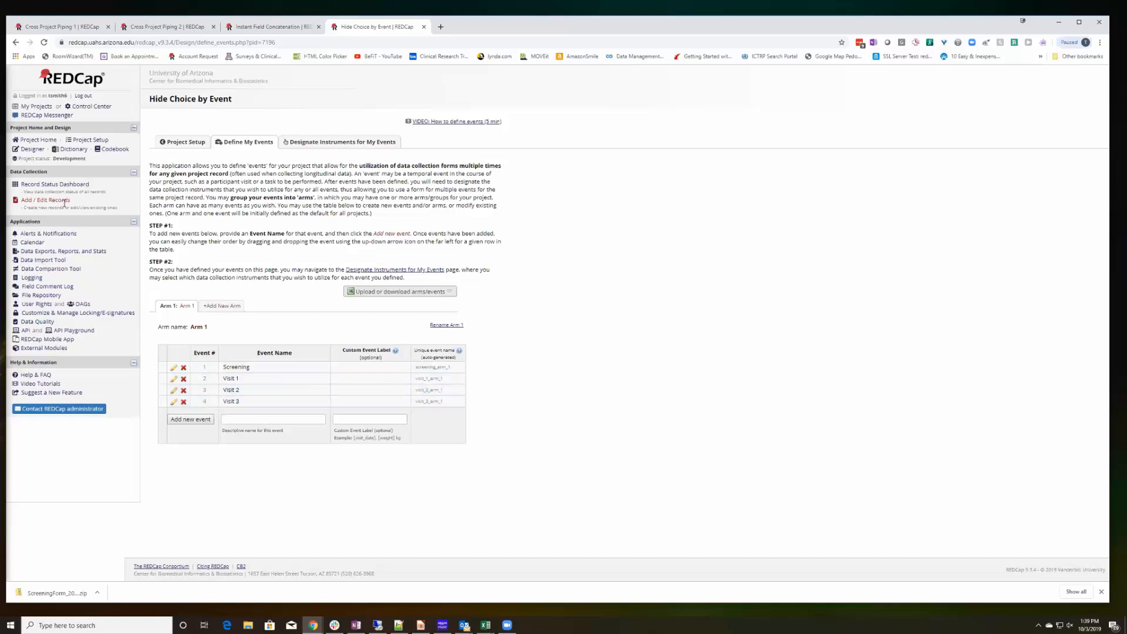
# Open the Options instrument in the Online Designer to view the Visit Purpose field.
pyautogui.click(33, 150)
pyautogui.click(174, 267)
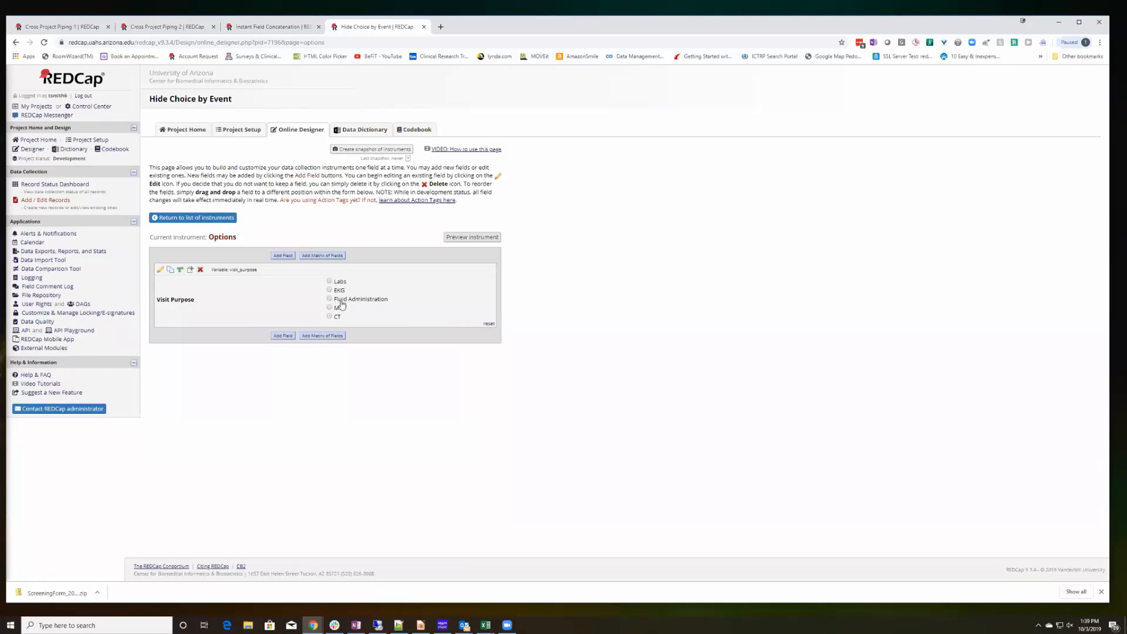
pyautogui.press('F10')
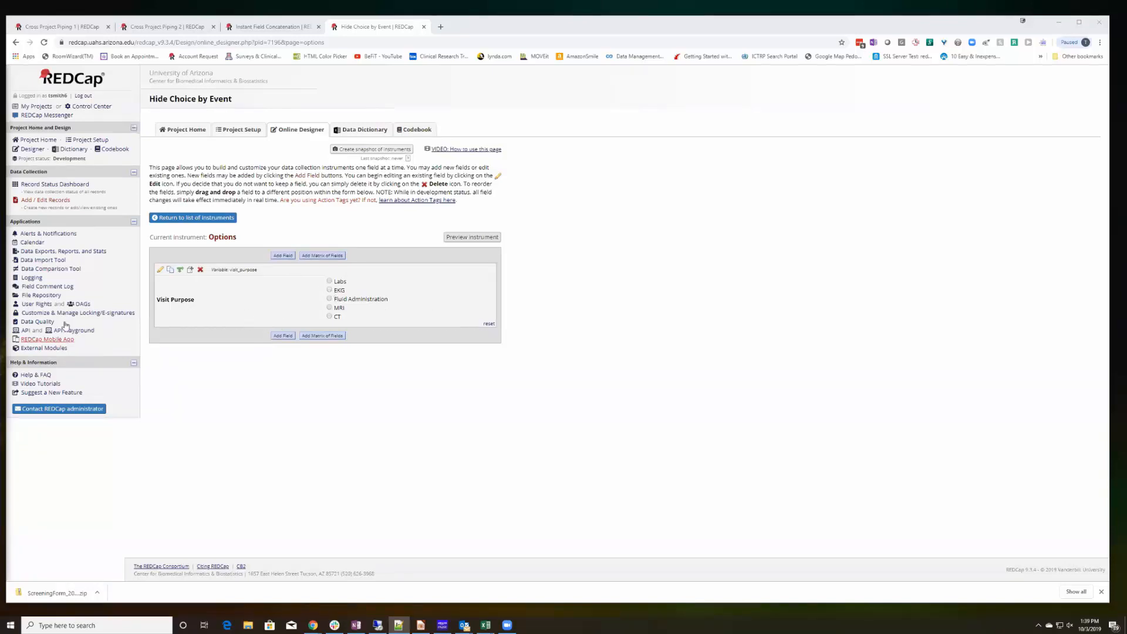
# Review the enabled external modules and reopen the Options instrument in the Online Designer.
pyautogui.click(52, 348)
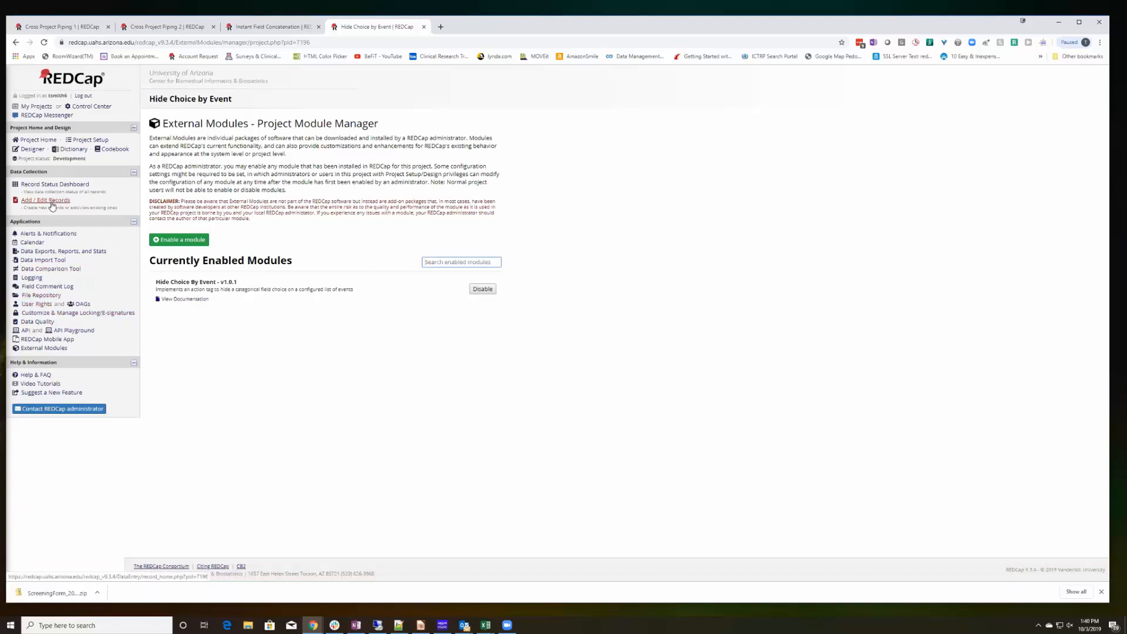
pyautogui.click(33, 149)
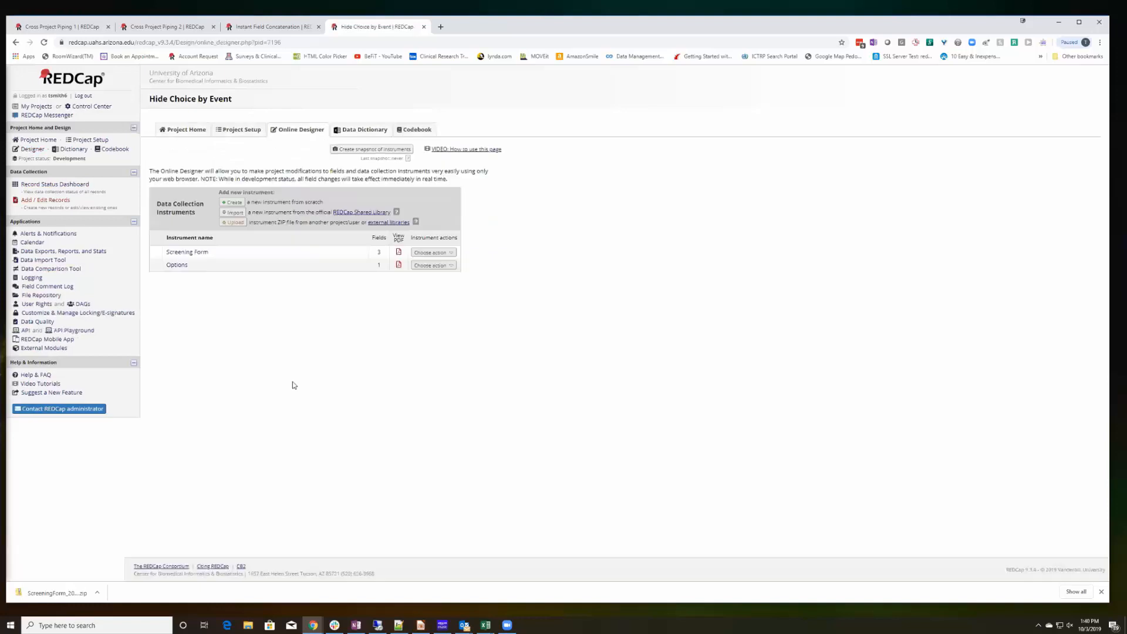
pyautogui.click(187, 268)
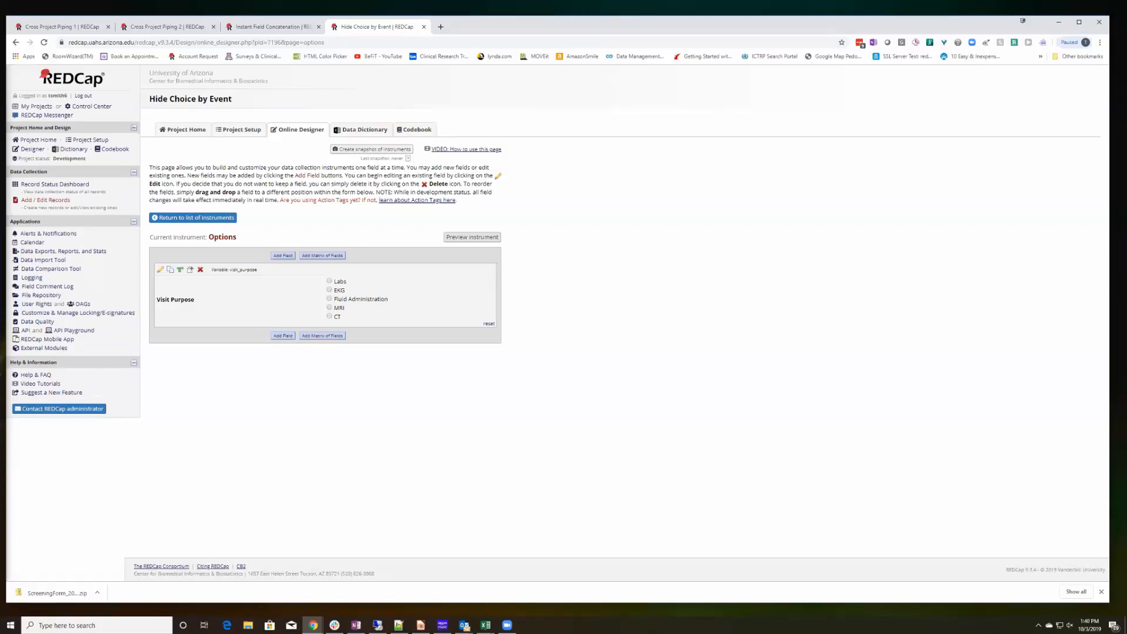
# Read the Hide Choice by Event module documentation, selecting its JSON example, and close the documentation tab.
pyautogui.click(36, 349)
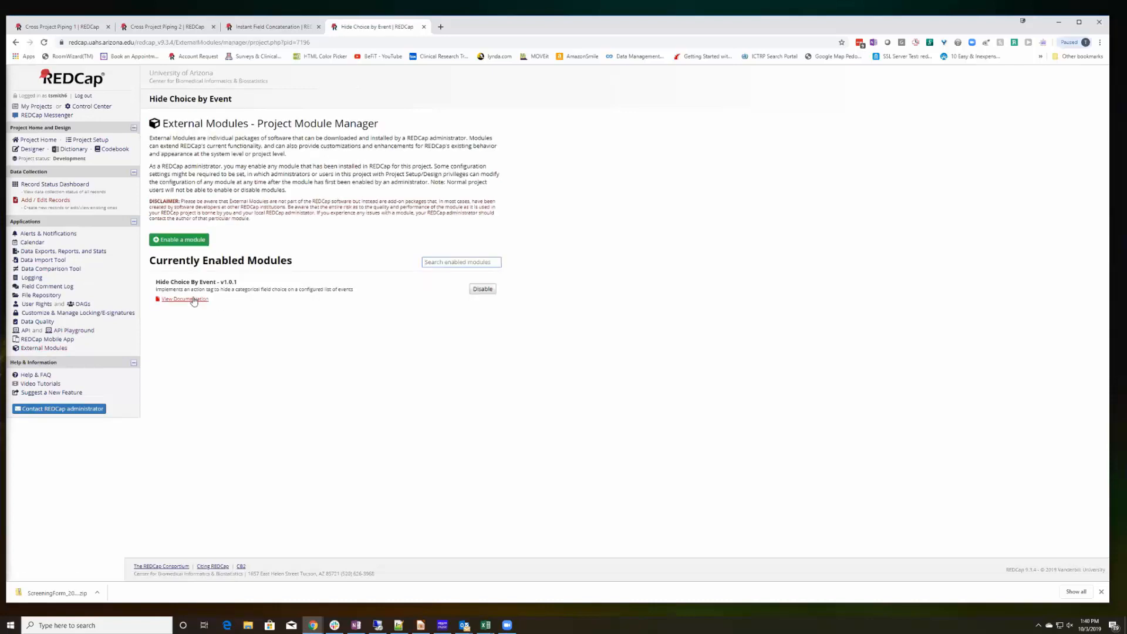
pyautogui.click(179, 300)
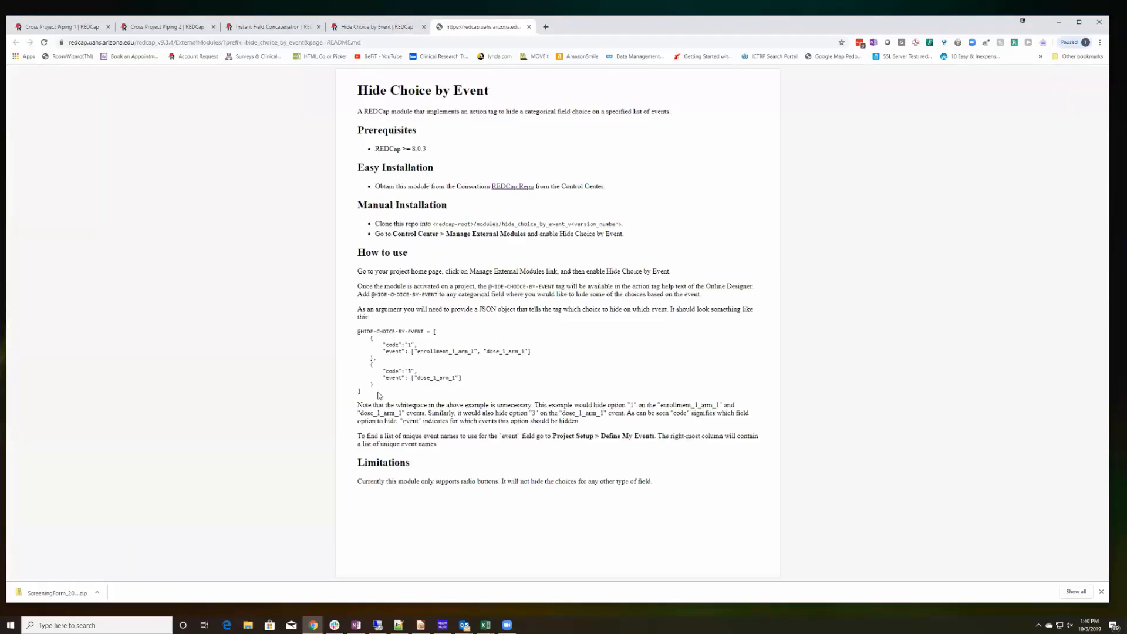
pyautogui.moveTo(373, 400); pyautogui.dragTo(356, 336)
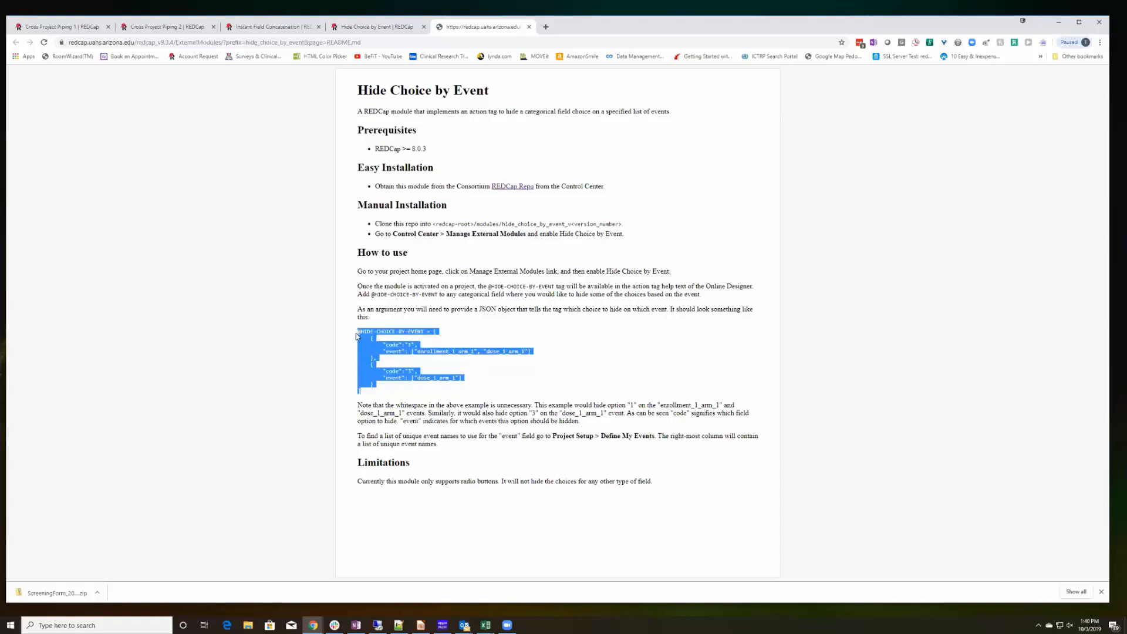
pyautogui.click(529, 27)
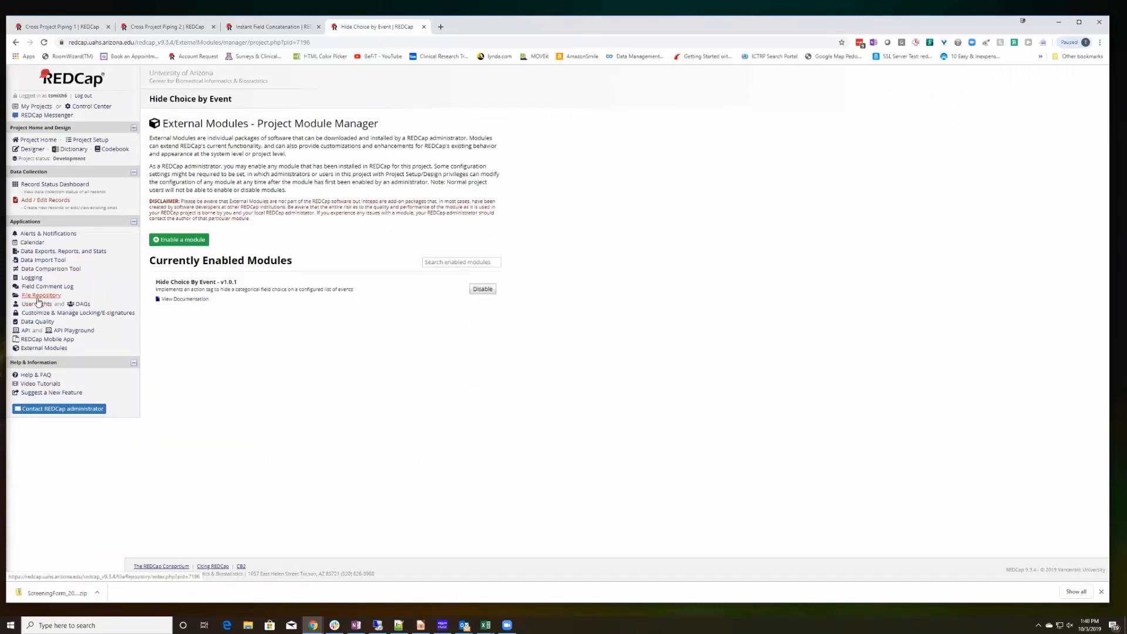
# Reopen the Options instrument and review the prepared HIDE-CHOICE-BY-EVENT JSON in Notepad++.
pyautogui.click(29, 151)
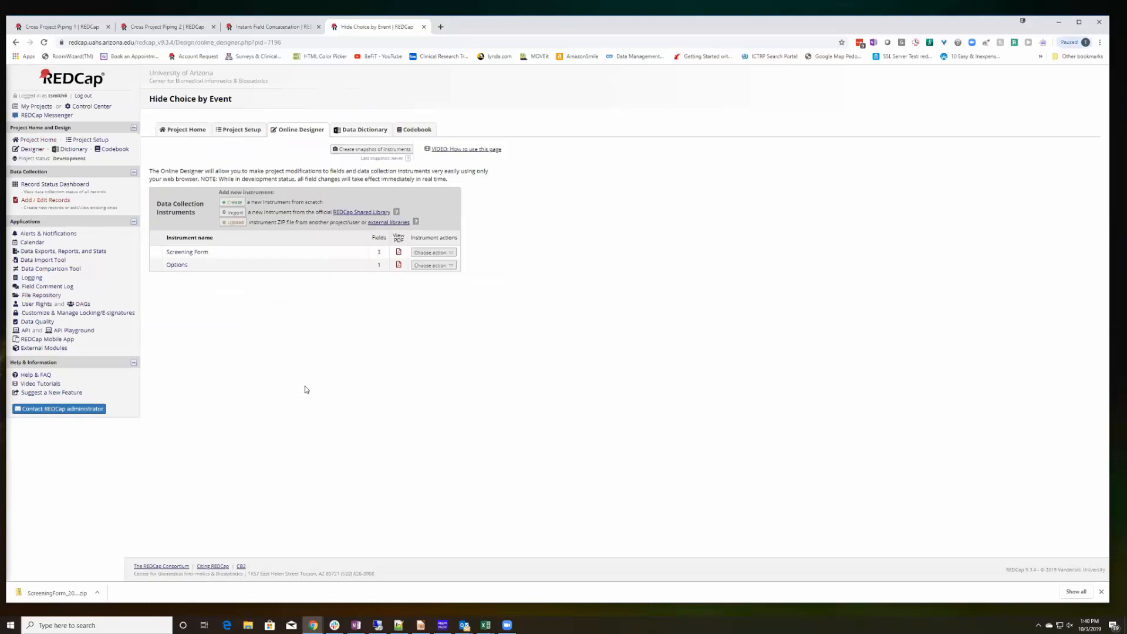
pyautogui.click(175, 264)
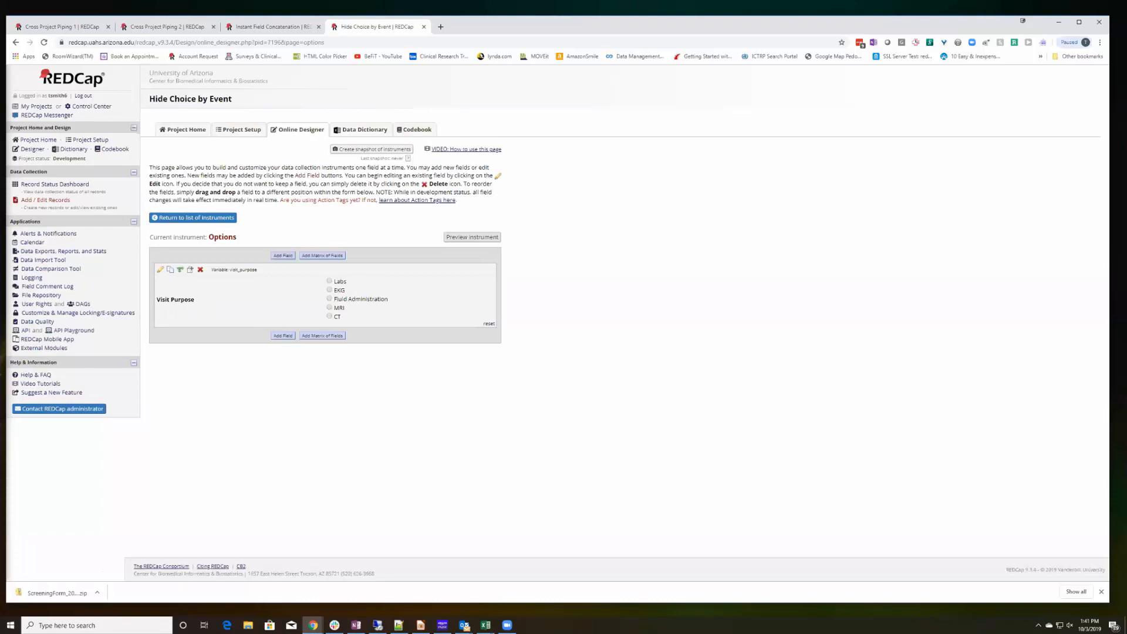
pyautogui.hotkey('alt', 'Tab')
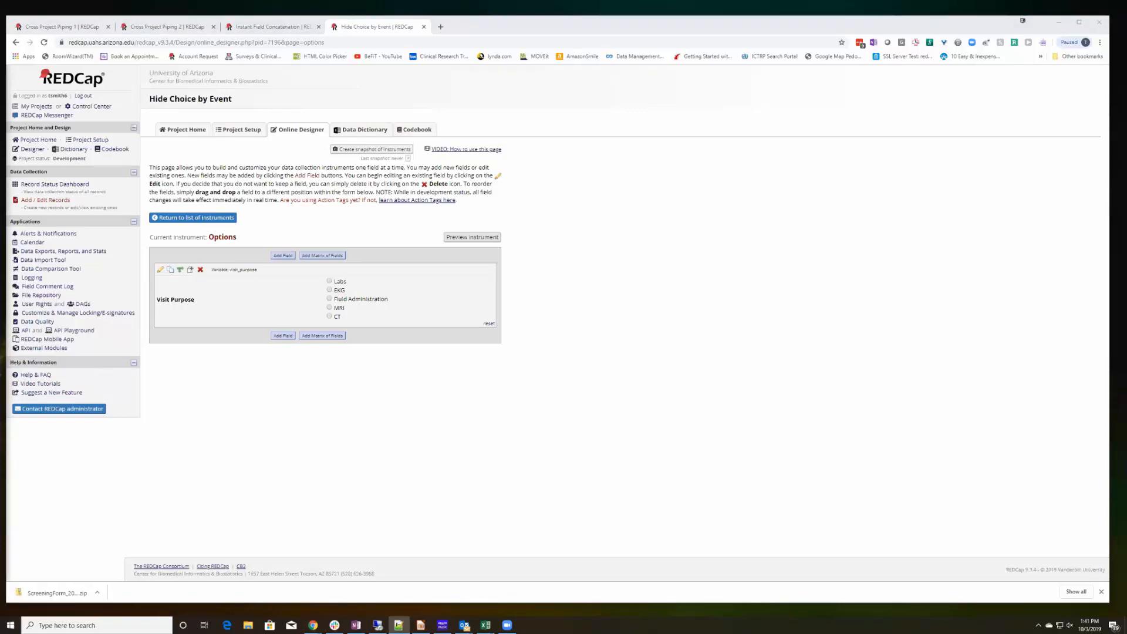
pyautogui.hotkey('alt', 'Tab')
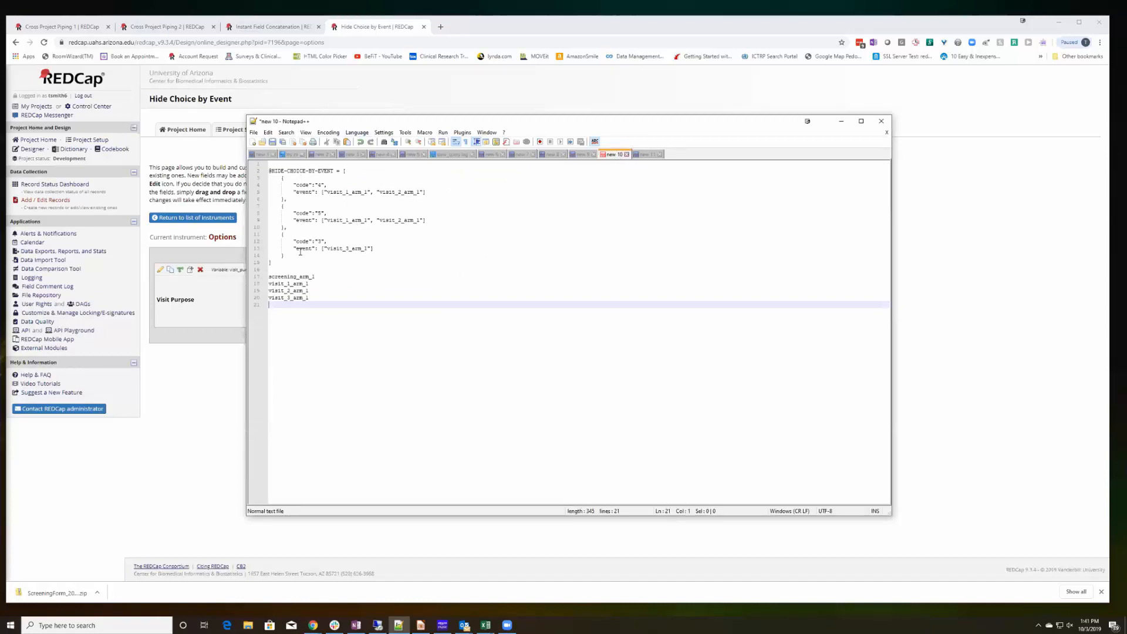
pyautogui.moveTo(273, 262); pyautogui.dragTo(299, 267)
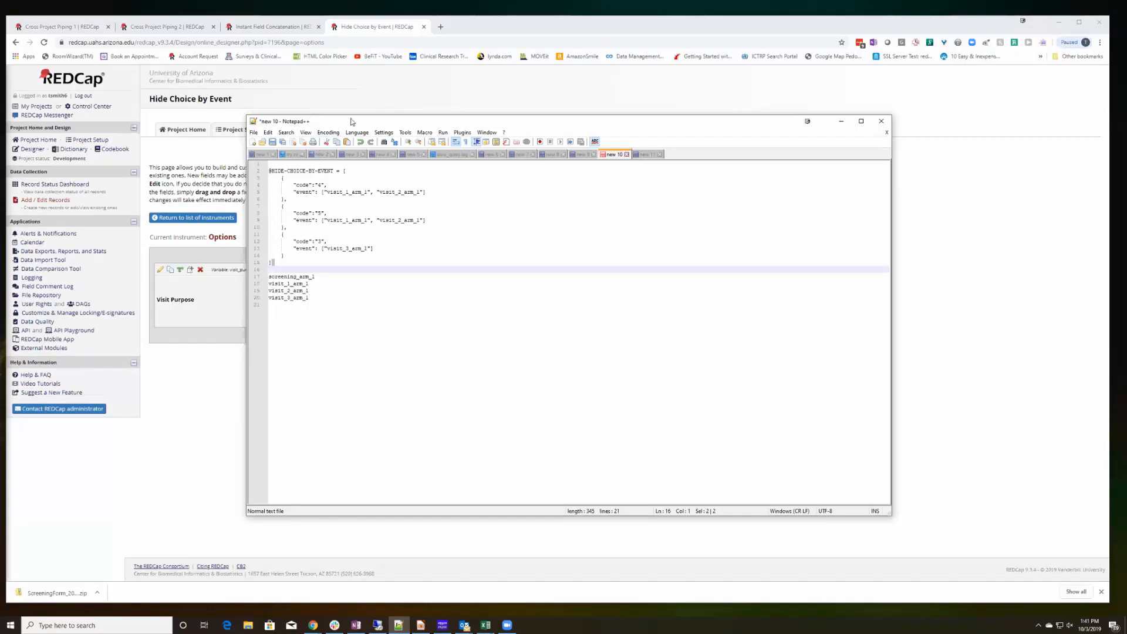
pyautogui.moveTo(352, 122); pyautogui.dragTo(545, 107)
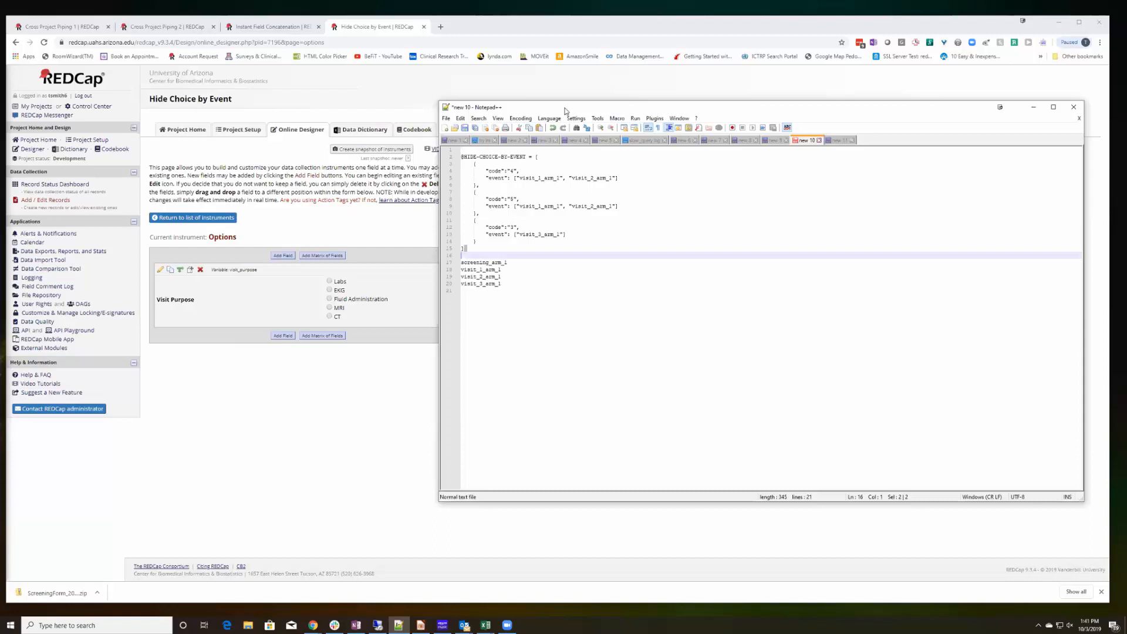
pyautogui.moveTo(566, 111); pyautogui.dragTo(568, 2)
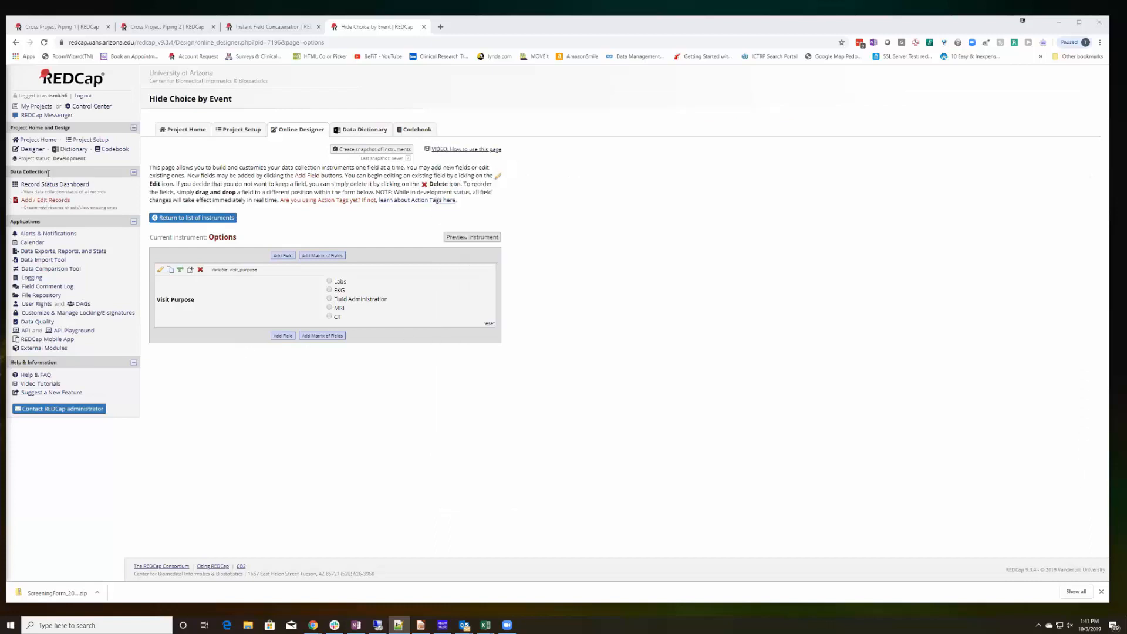
# Compare the unique event names on the Define My Events page with the events listed in the JSON.
pyautogui.click(81, 140)
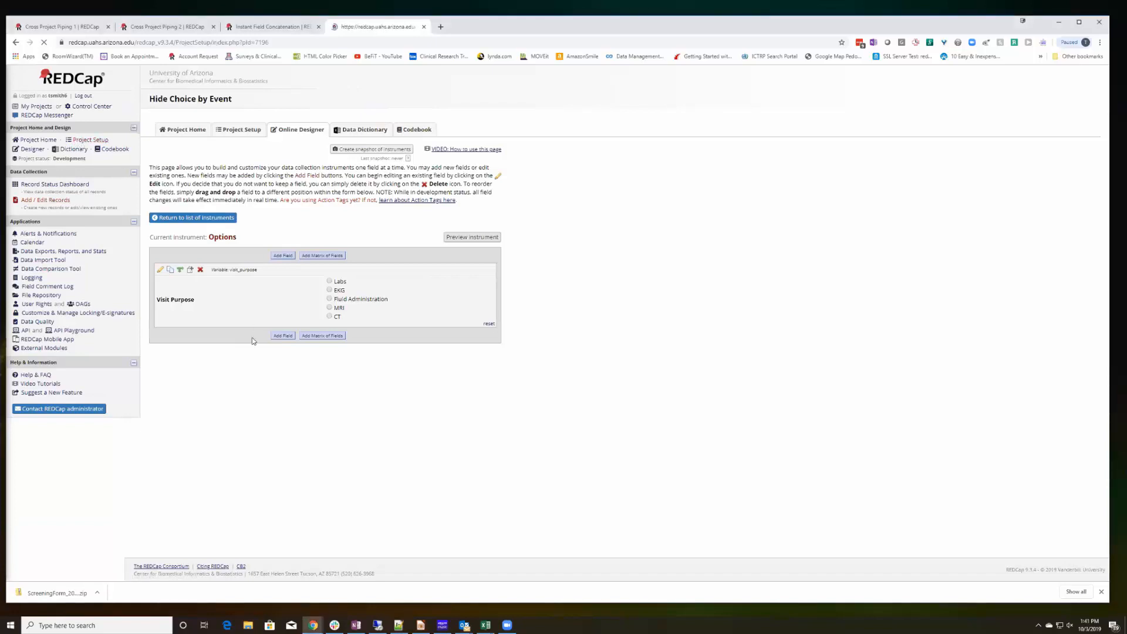
pyautogui.click(247, 343)
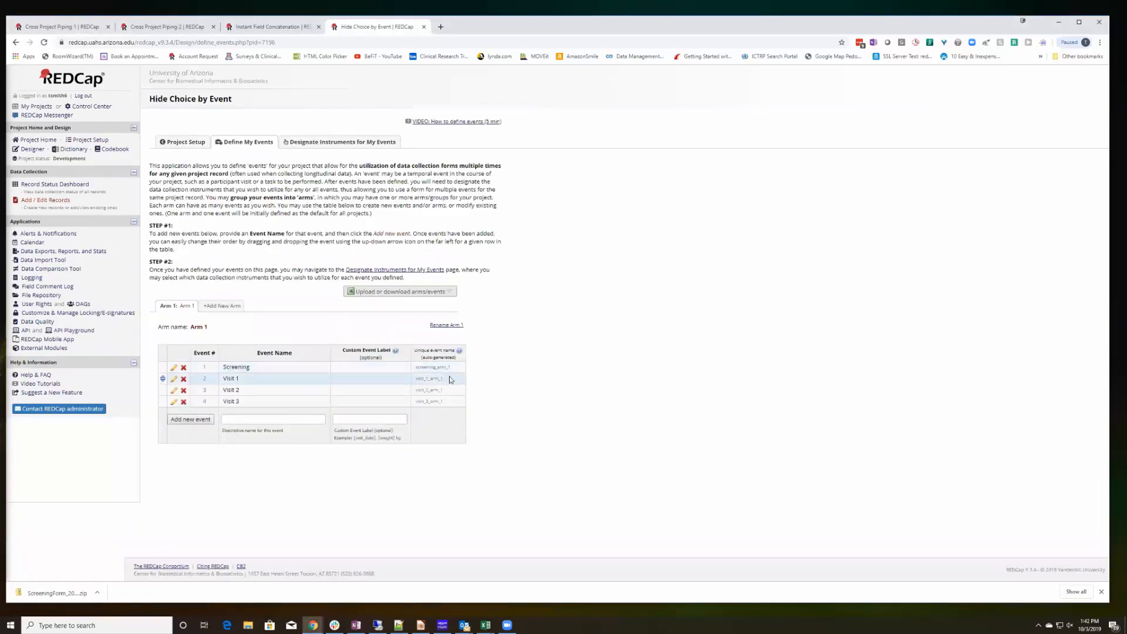
pyautogui.moveTo(432, 378)
pyautogui.mouseDown()
pyautogui.moveTo(415, 380)
pyautogui.moveTo(448, 390)
pyautogui.moveTo(417, 393)
pyautogui.mouseUp()
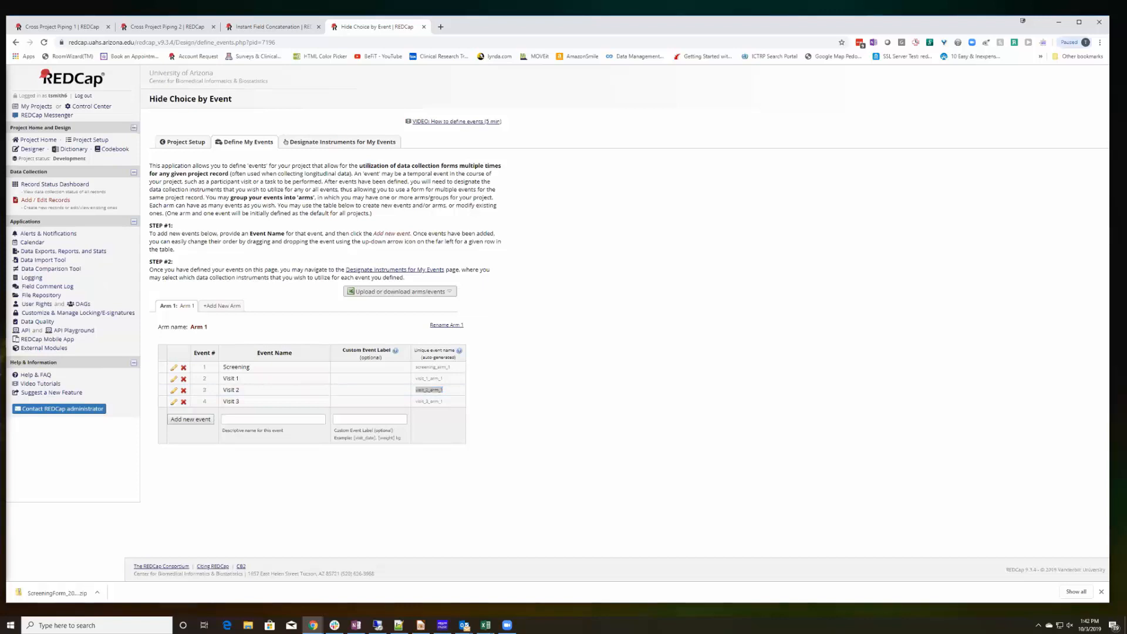
pyautogui.hotkey('alt', 'Tab')
pyautogui.click(748, 277)
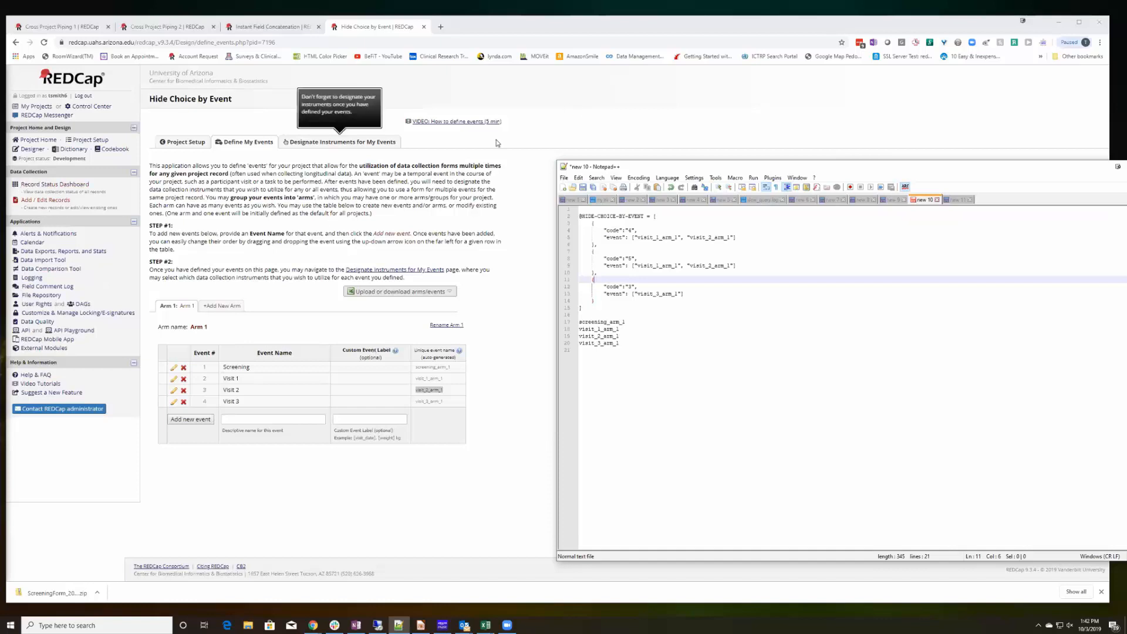
# Reopen the Options instrument and check each code and event entry of the JSON in Notepad++.
pyautogui.click(33, 150)
pyautogui.click(176, 265)
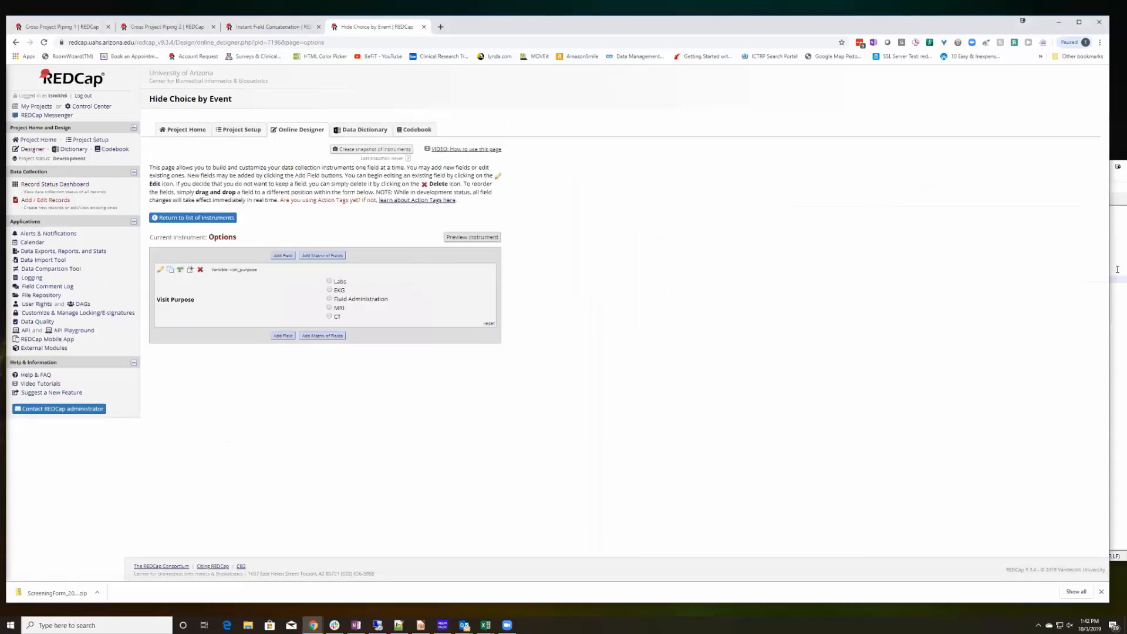
pyautogui.click(1117, 269)
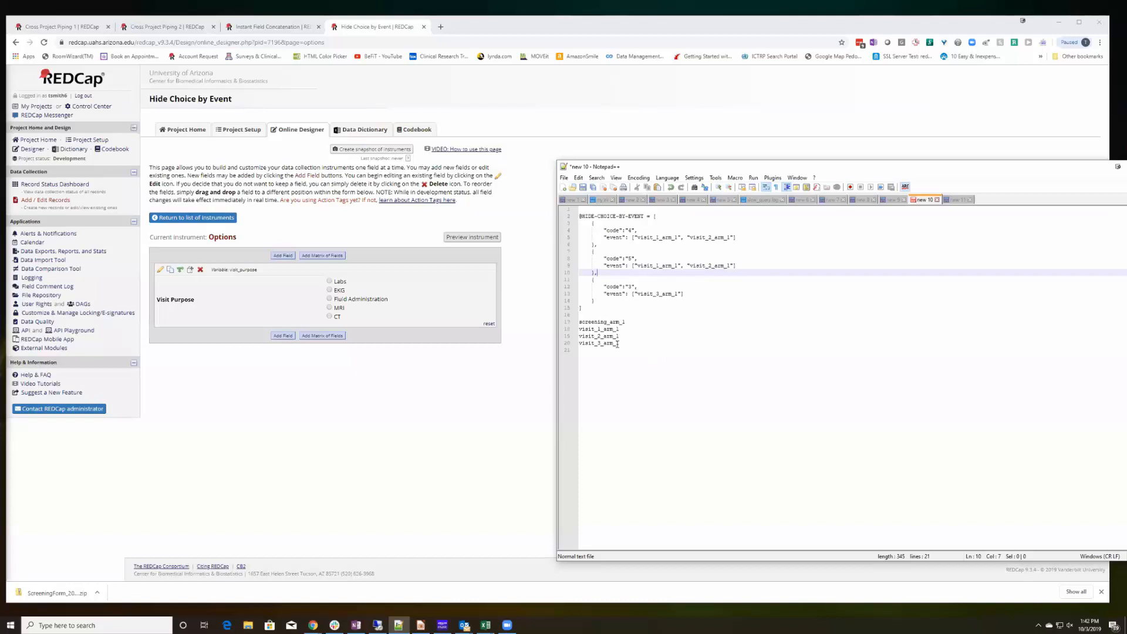
pyautogui.moveTo(618, 344)
pyautogui.mouseDown()
pyautogui.moveTo(590, 344)
pyautogui.moveTo(577, 322)
pyautogui.moveTo(601, 345)
pyautogui.moveTo(623, 345)
pyautogui.mouseUp()
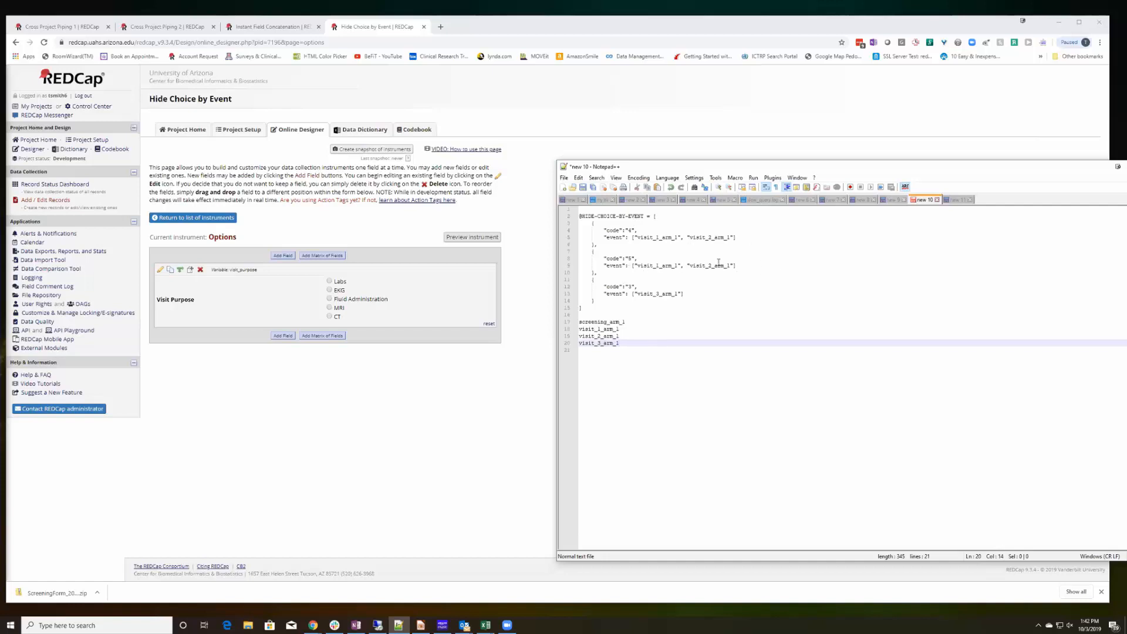
pyautogui.click(599, 243)
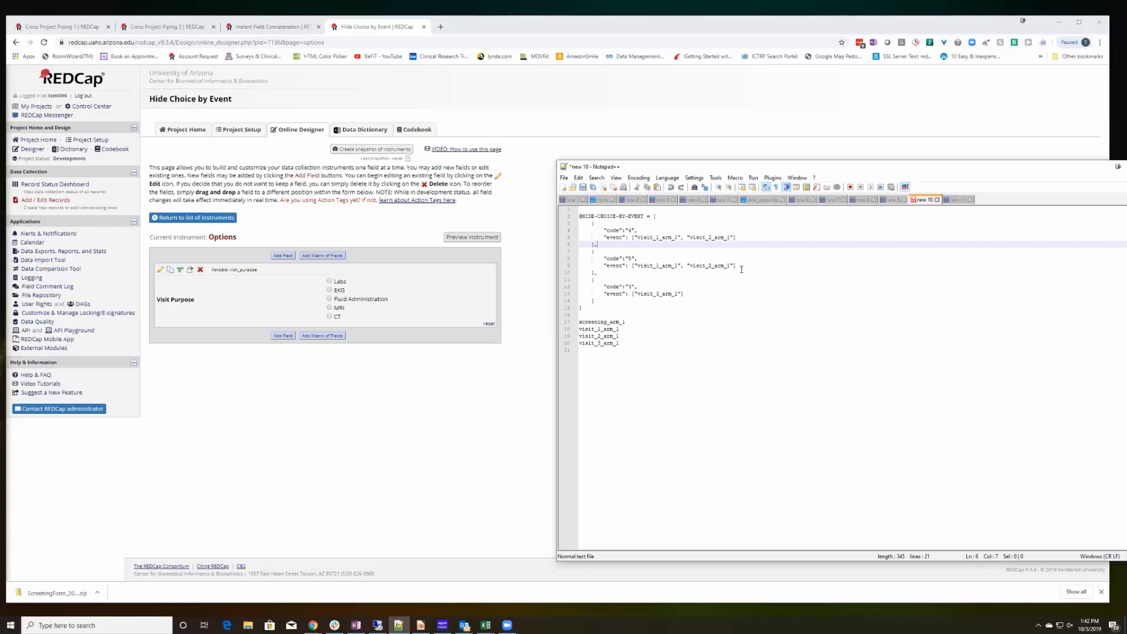
pyautogui.moveTo(742, 269)
pyautogui.mouseDown()
pyautogui.moveTo(614, 265)
pyautogui.moveTo(565, 225)
pyautogui.moveTo(641, 266)
pyautogui.moveTo(734, 266)
pyautogui.mouseUp()
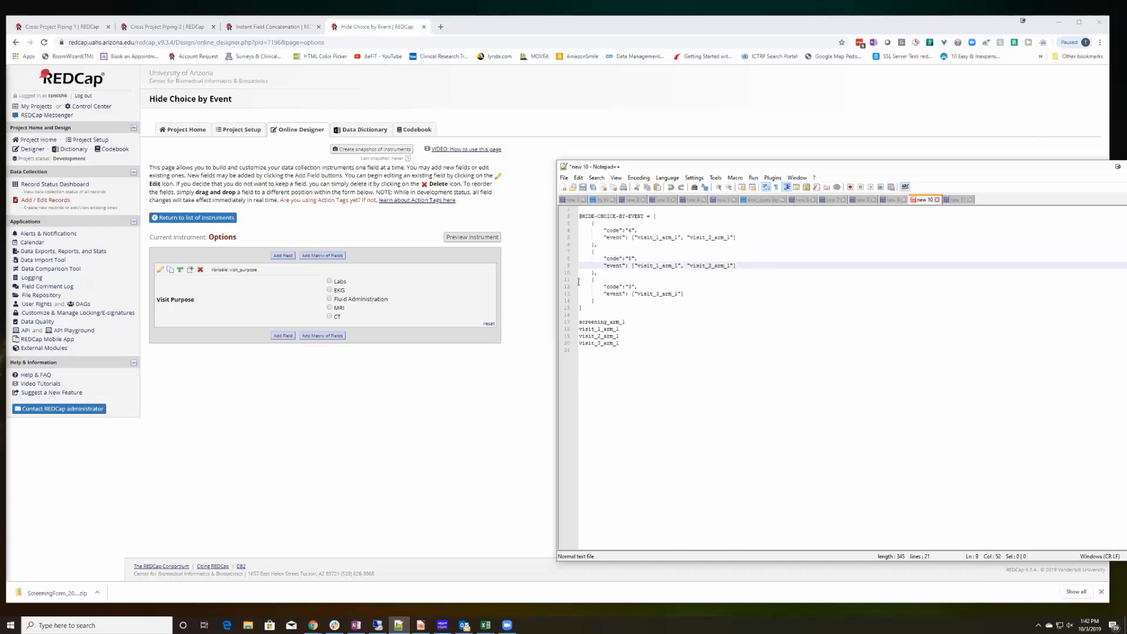
pyautogui.click(601, 274)
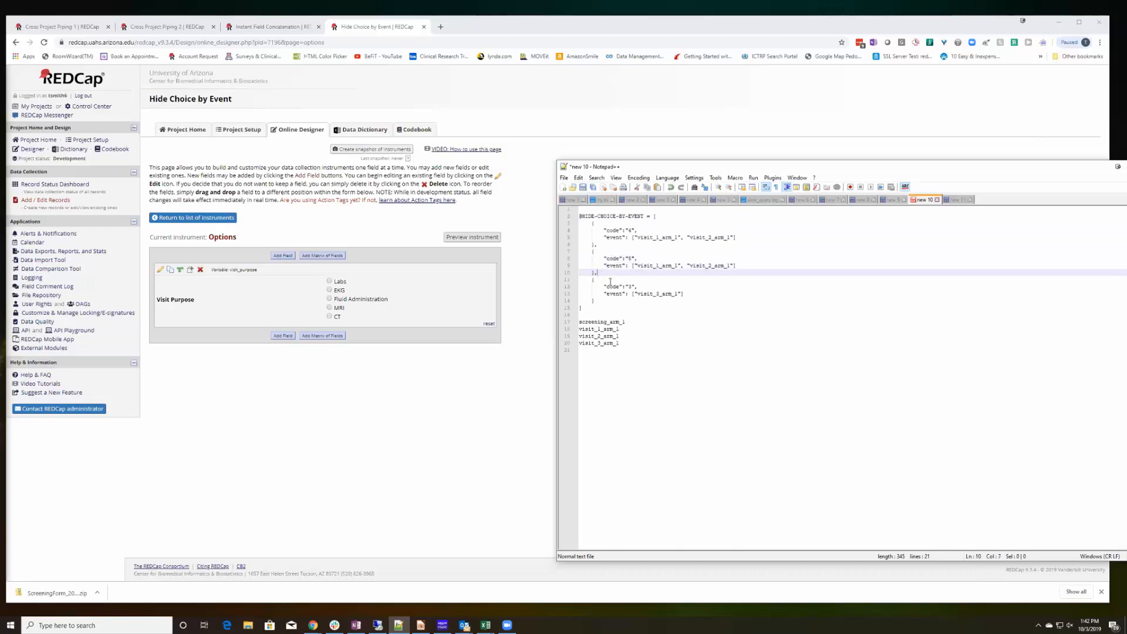
pyautogui.click(582, 308)
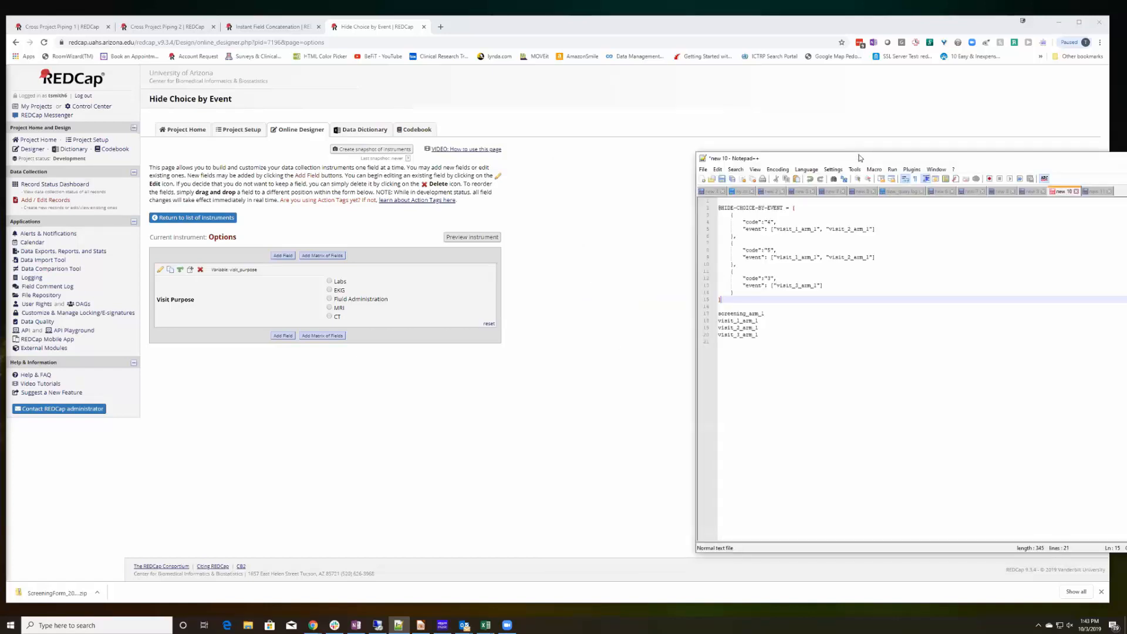
# Switch to Notepad++ and select the HIDE-CHOICE-BY-EVENT line of the prepared JSON.
pyautogui.hotkey('alt', 'Tab')
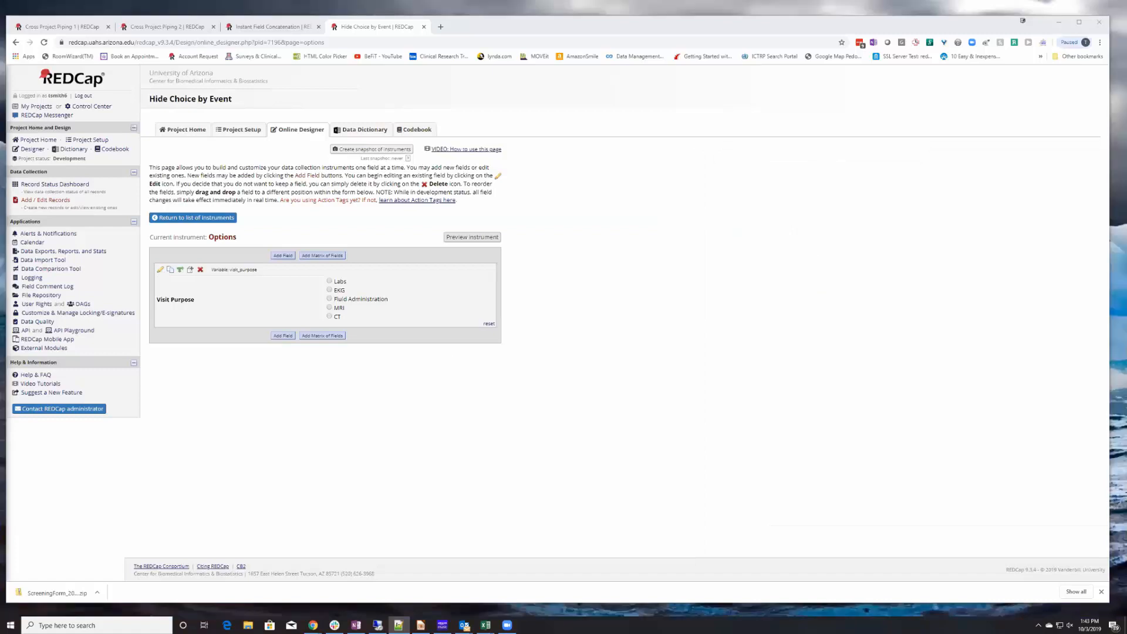
pyautogui.hotkey('alt', 'Tab')
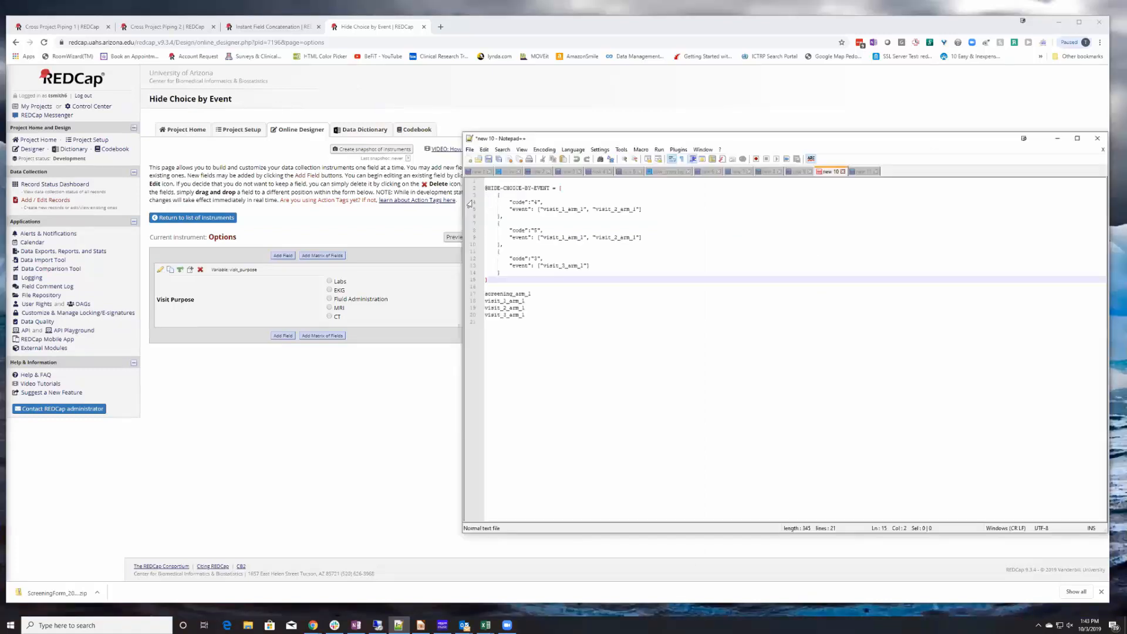
pyautogui.moveTo(486, 189); pyautogui.dragTo(550, 188)
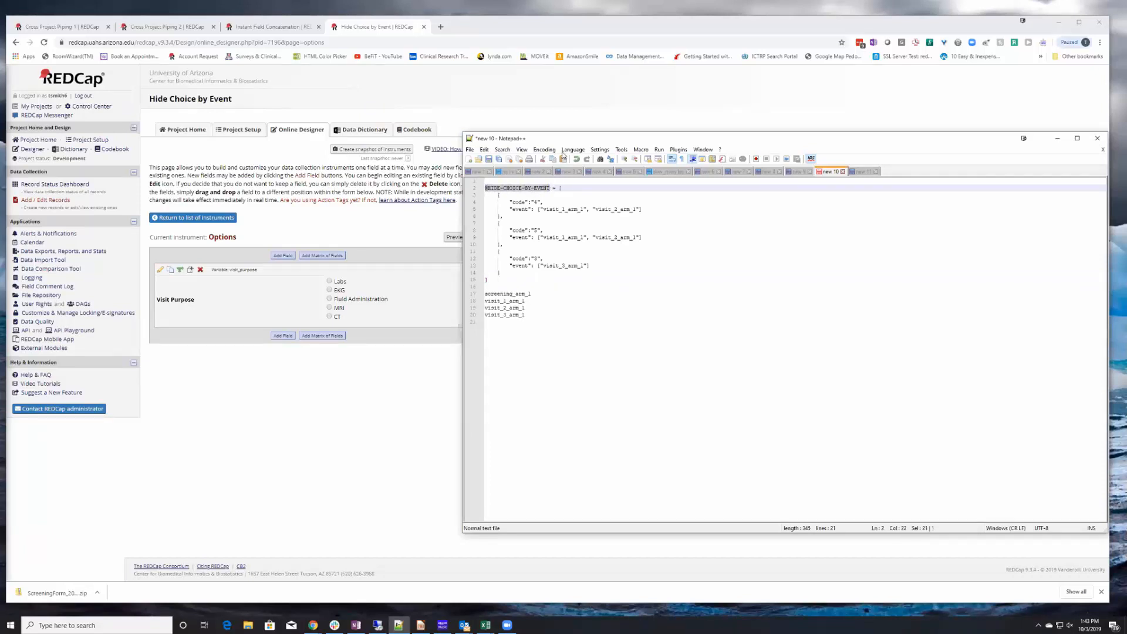
pyautogui.click(923, 93)
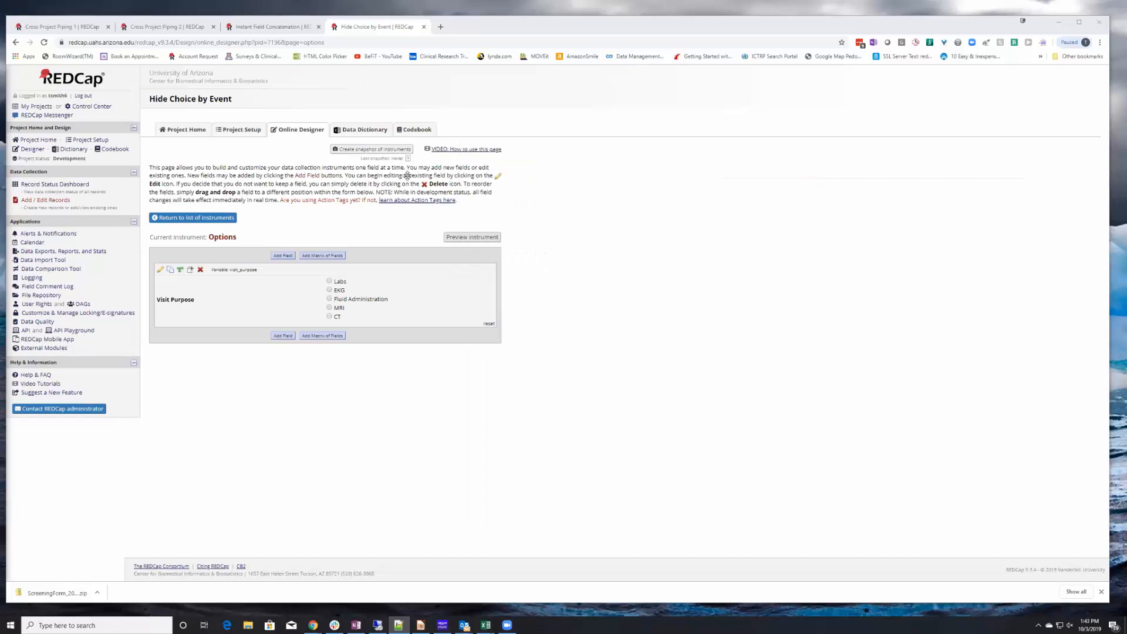
pyautogui.click(160, 270)
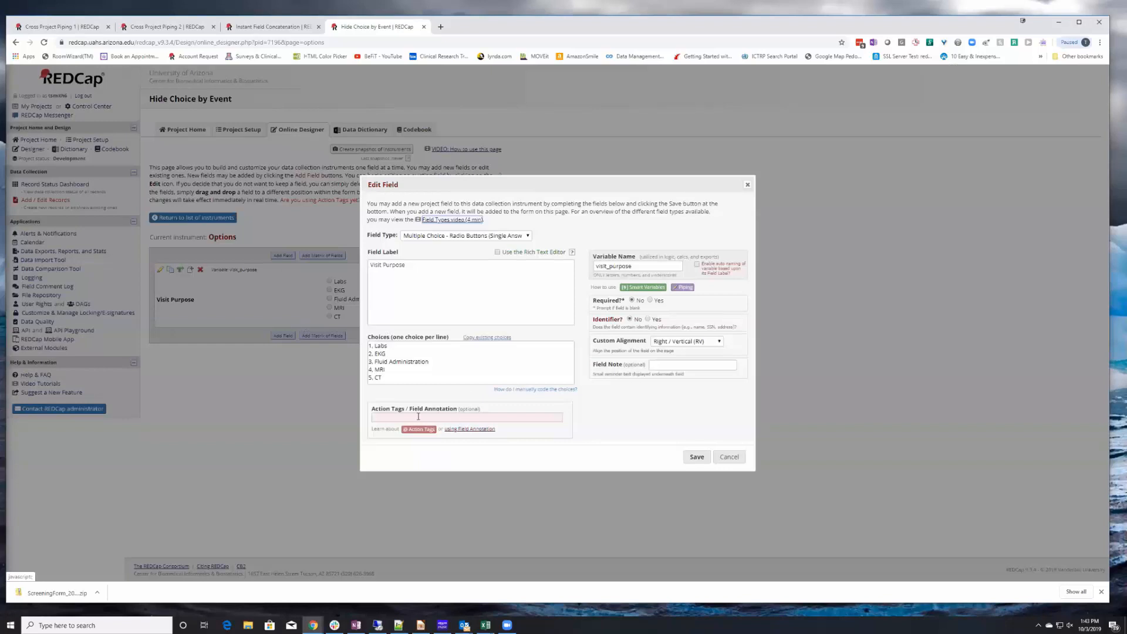
pyautogui.click(397, 419)
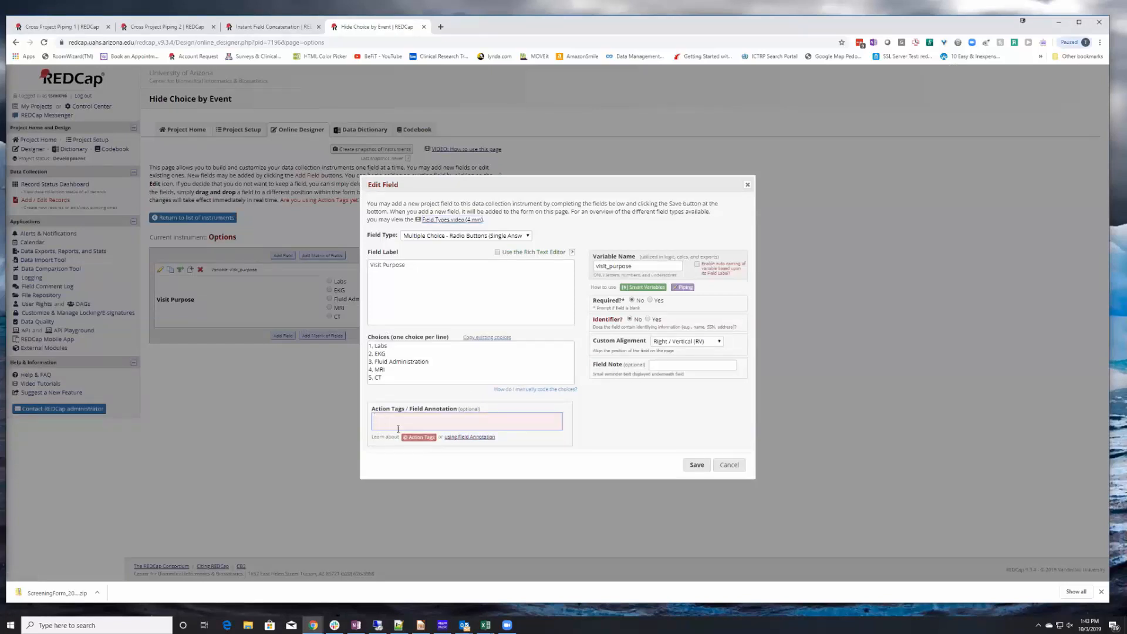
pyautogui.click(418, 438)
pyautogui.scroll(-5, 481, 368)
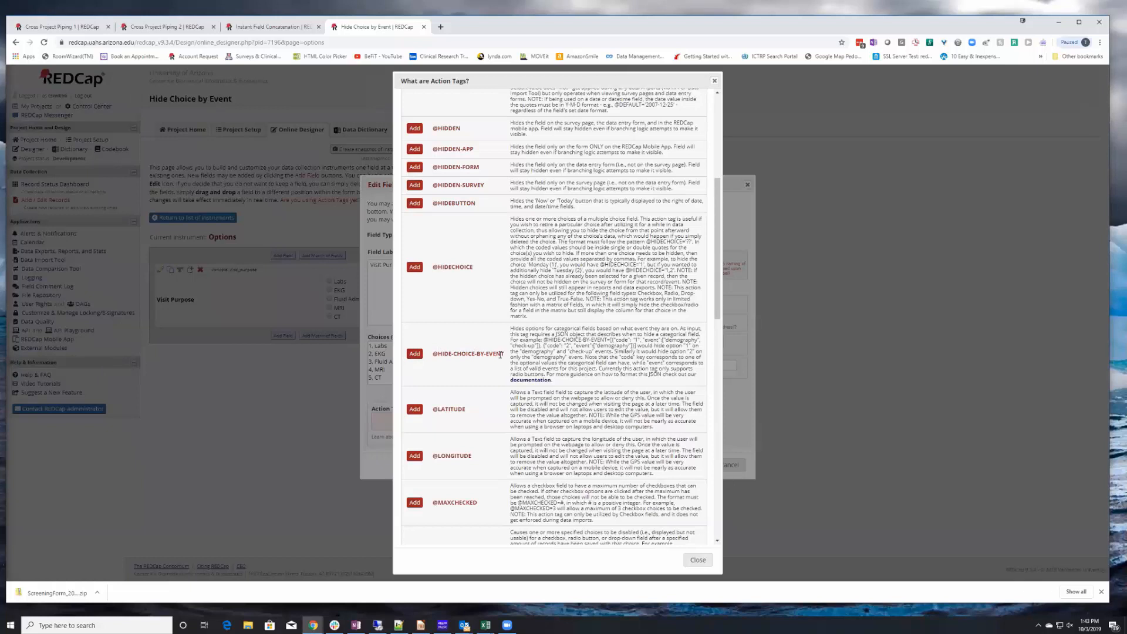
pyautogui.click(413, 354)
pyautogui.click(700, 561)
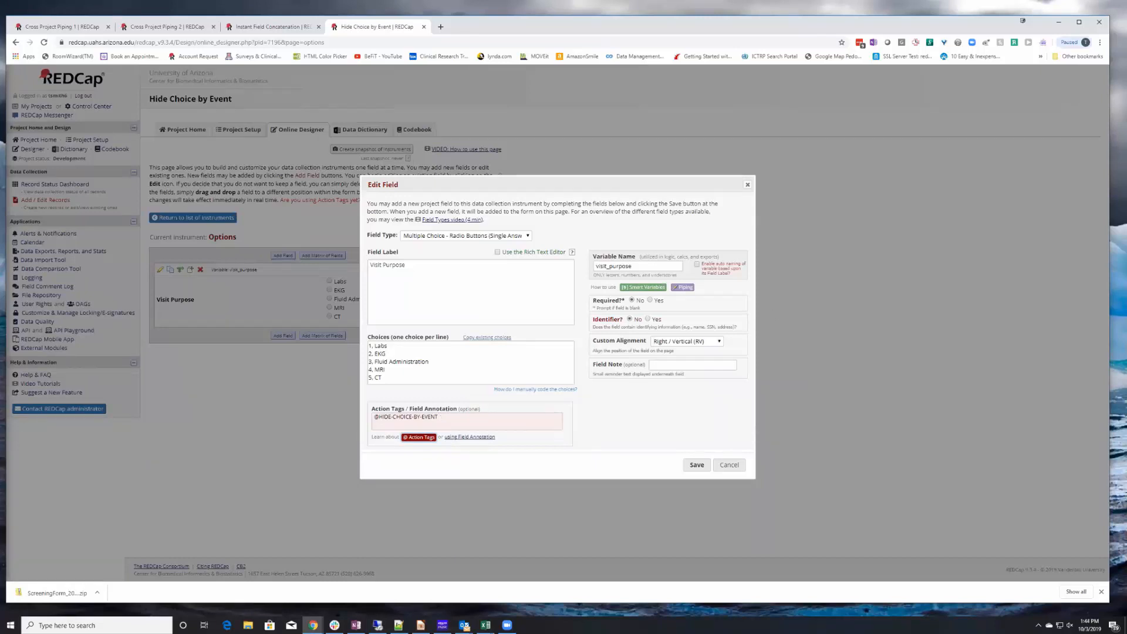
pyautogui.press('F10')
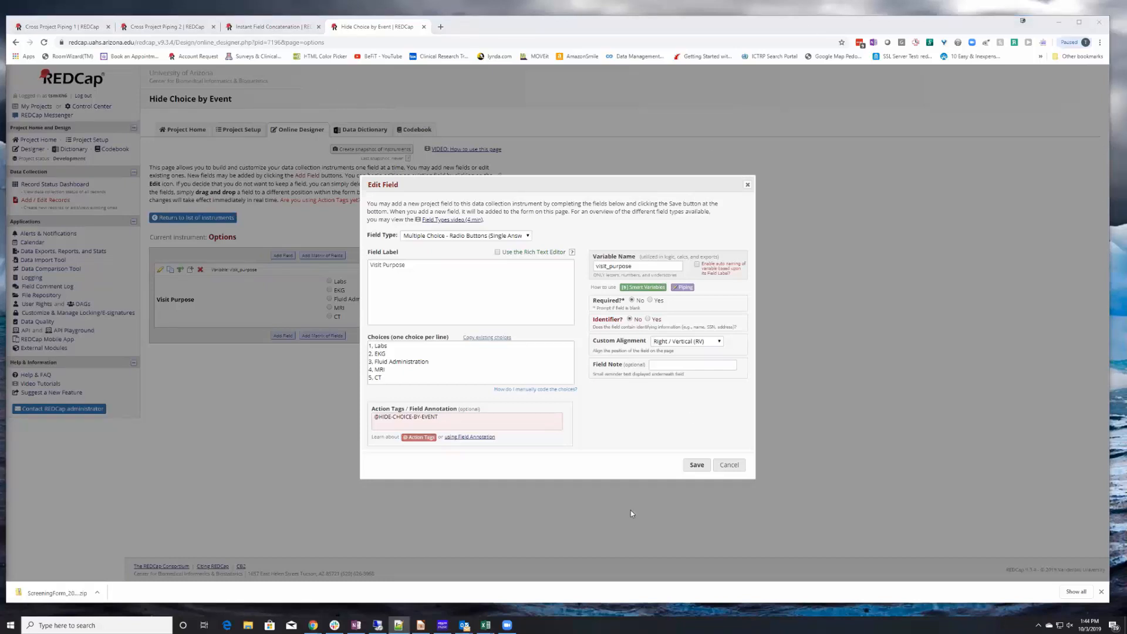
pyautogui.click(446, 417)
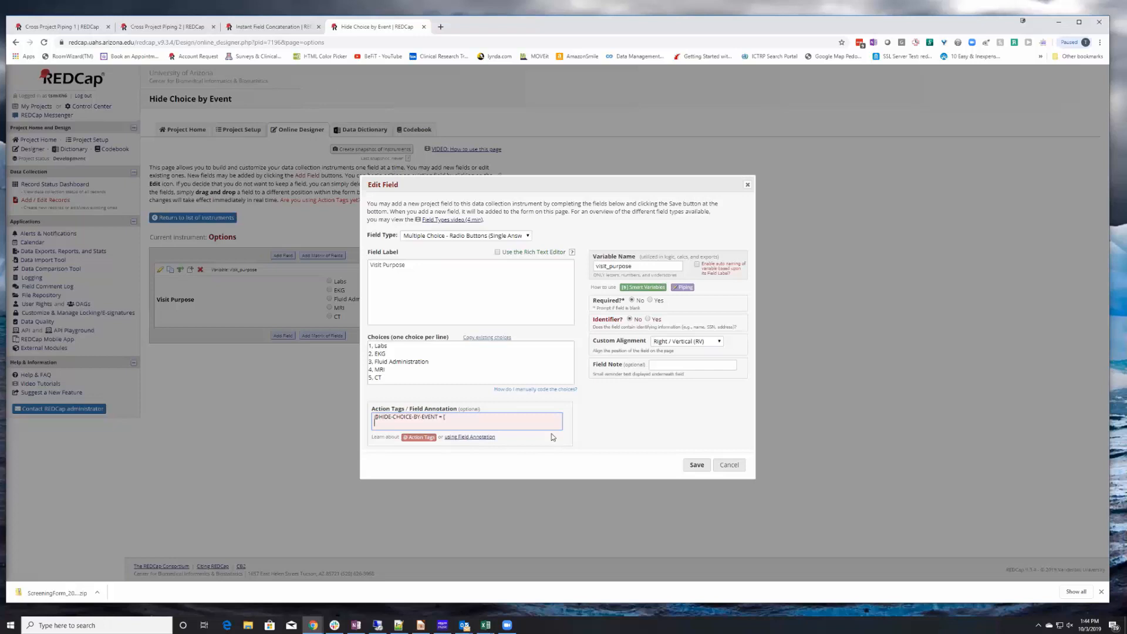
pyautogui.press('Return')
pyautogui.press('Return')
pyautogui.hotkey('ctrl', 'v')
pyautogui.press('BackSpace')
pyautogui.press('BackSpace')
pyautogui.press('BackSpace')
pyautogui.press('BackSpace')
pyautogui.press('BackSpace')
pyautogui.press('BackSpace')
pyautogui.press('BackSpace')
pyautogui.press('BackSpace')
pyautogui.press('BackSpace')
pyautogui.press('BackSpace')
pyautogui.press('BackSpace')
pyautogui.press('BackSpace')
pyautogui.press('BackSpace')
pyautogui.press('BackSpace')
pyautogui.press('BackSpace')
pyautogui.hotkey('alt', 'Tab')
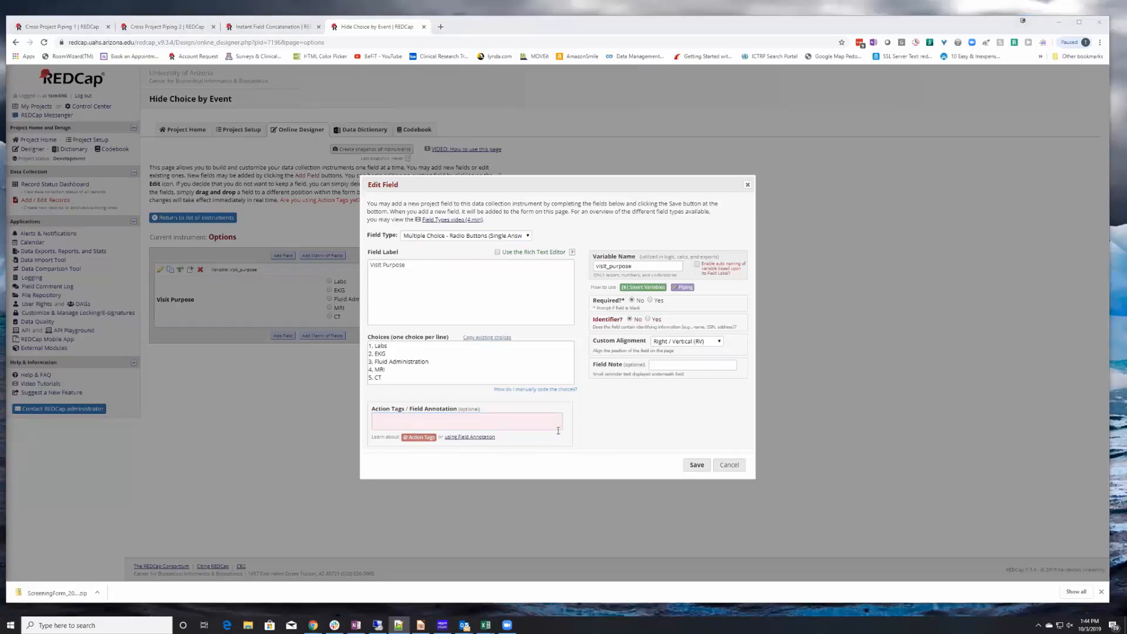
pyautogui.click(391, 422)
pyautogui.hotkey('ctrl', 'v')
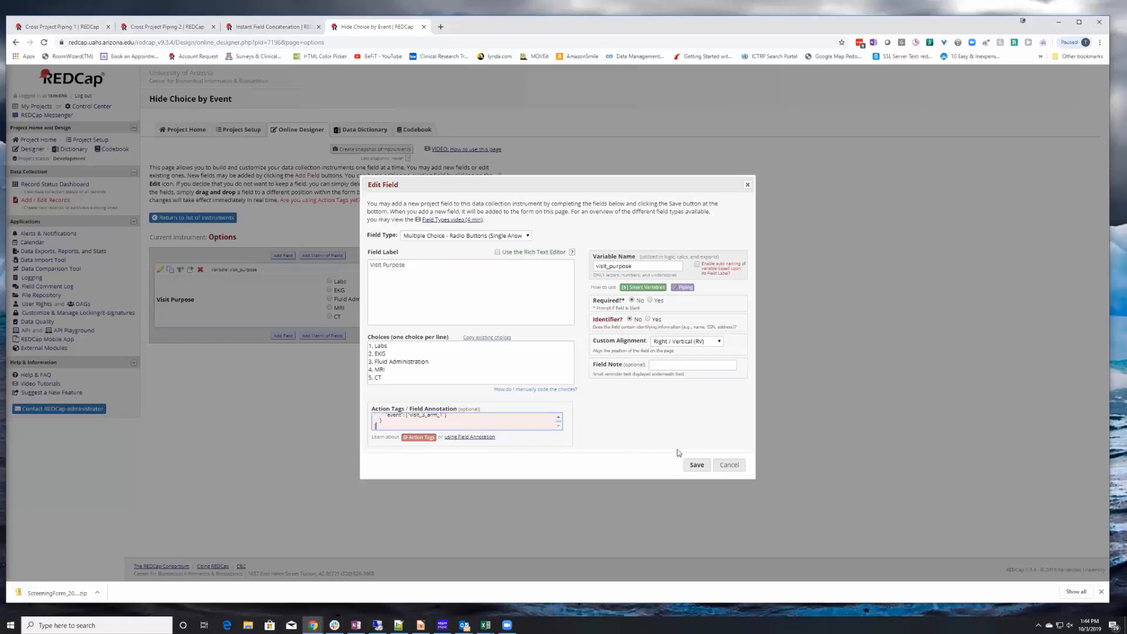
pyautogui.click(559, 417)
pyautogui.click(559, 418)
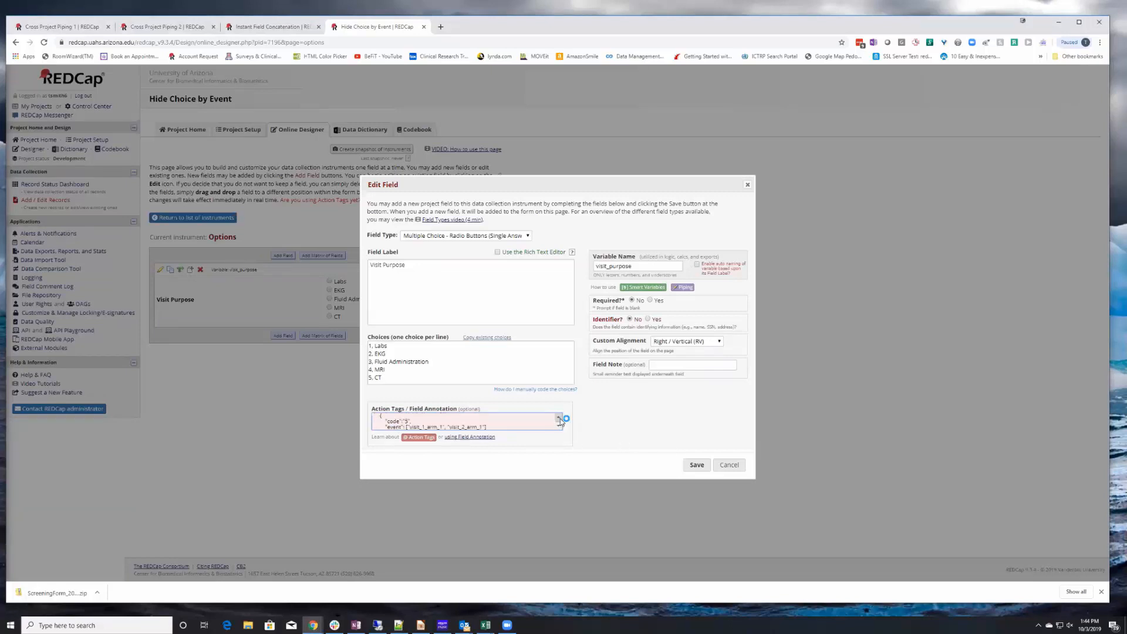
pyautogui.click(558, 418)
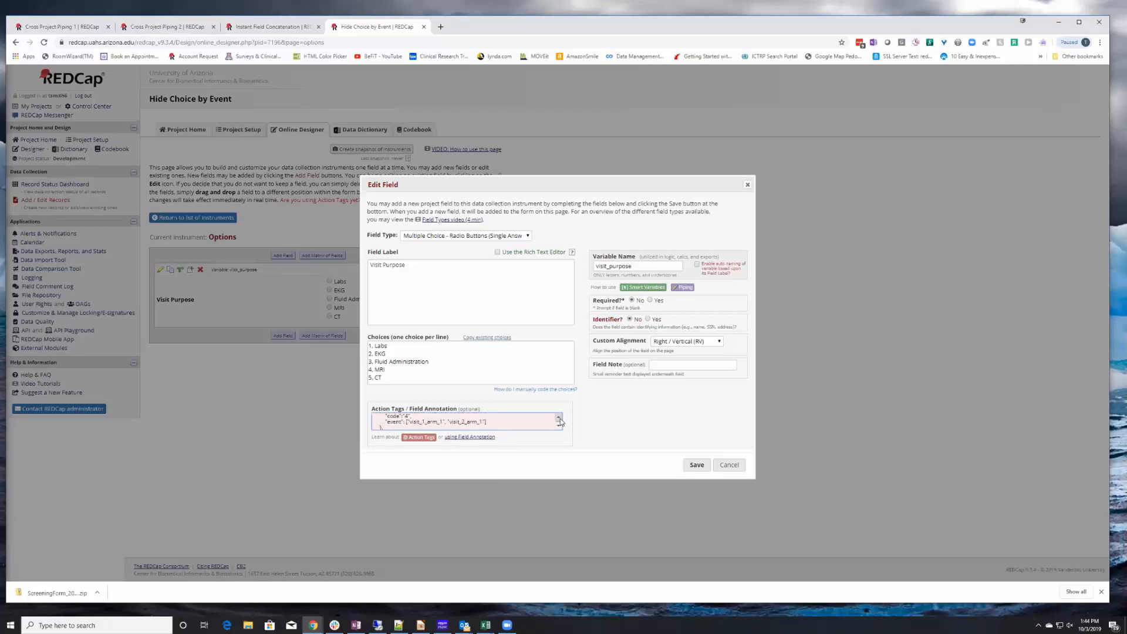
pyautogui.click(559, 417)
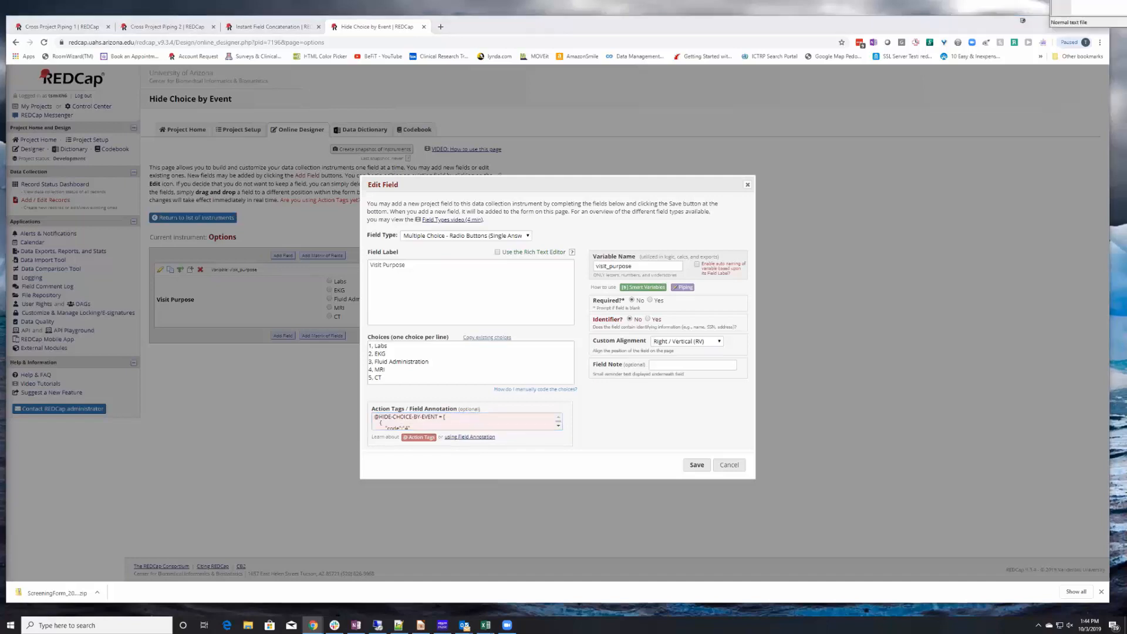
# Try removing line breaks from the JSON in Notepad++, then undo those edits.
pyautogui.moveTo(1126, 0); pyautogui.dragTo(470, 159)
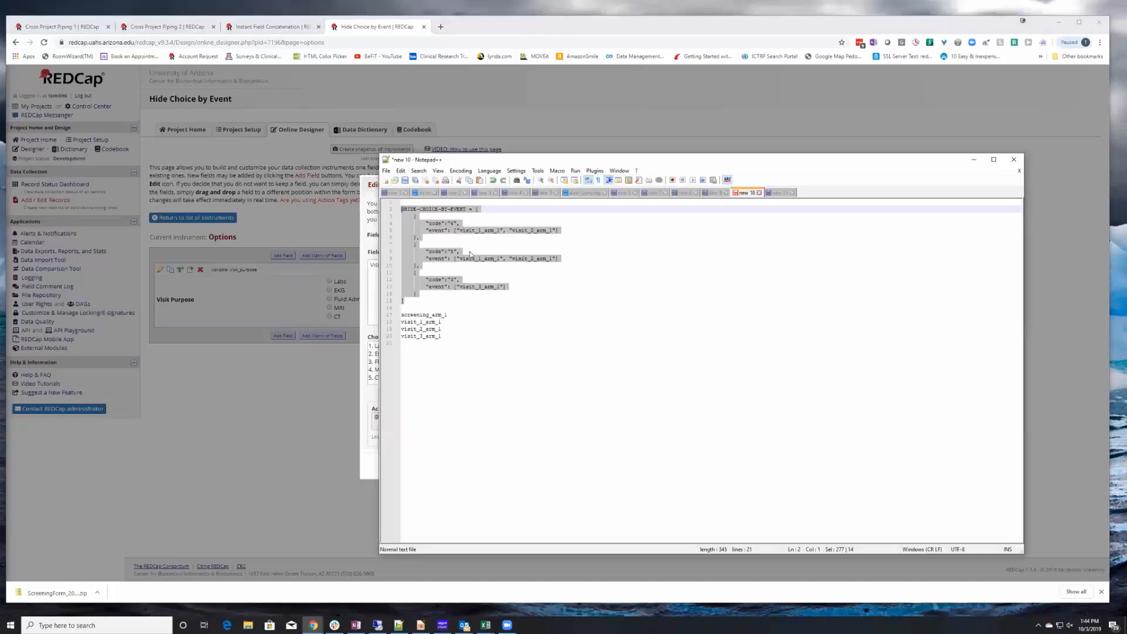
pyautogui.click(480, 210)
pyautogui.press('Delete')
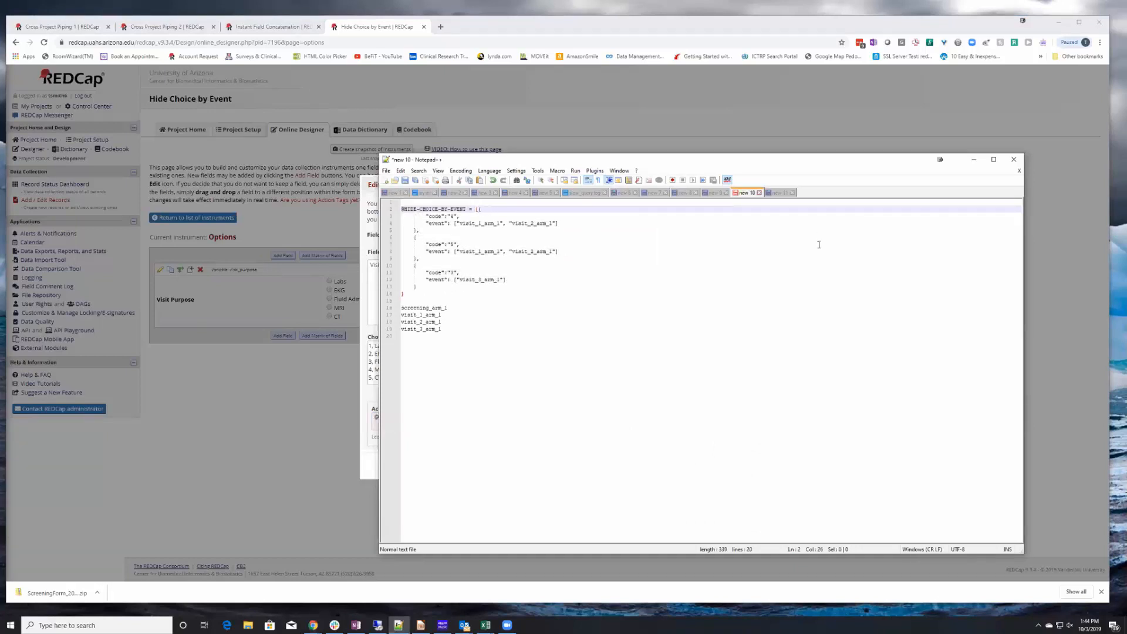
pyautogui.press('Right')
pyautogui.press('Delete')
pyautogui.press('Delete')
pyautogui.press('Delete')
pyautogui.press('Delete')
pyautogui.press('Delete')
pyautogui.press('Delete')
pyautogui.press('Delete')
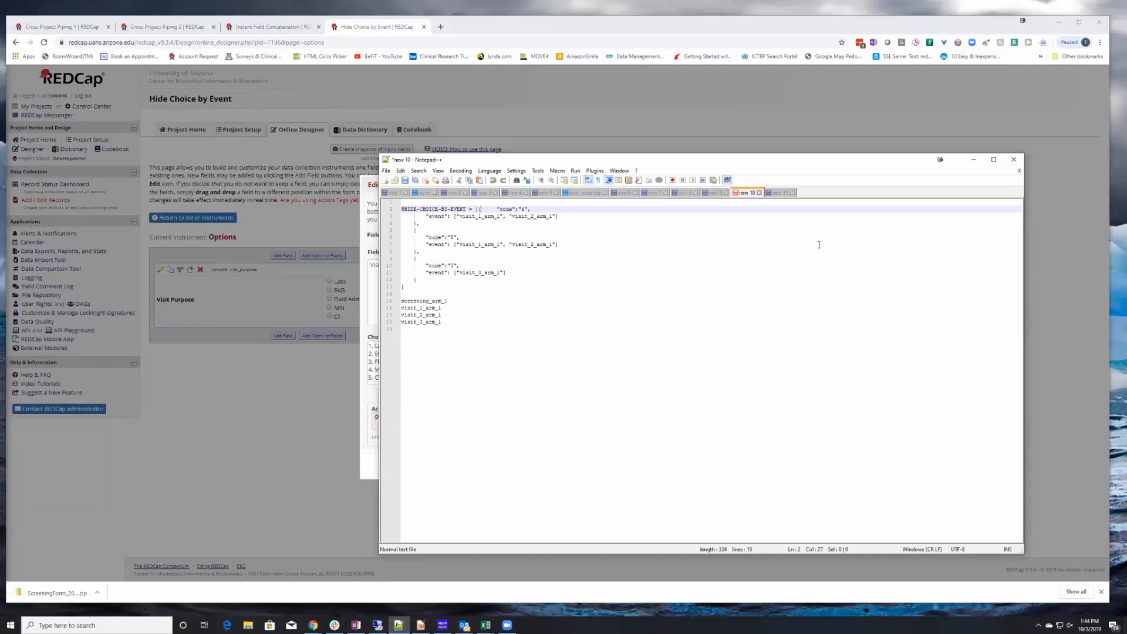
pyautogui.press('Delete')
pyautogui.press('Delete')
pyautogui.hotkey('ctrl', 'z')
pyautogui.hotkey('ctrl', 'z')
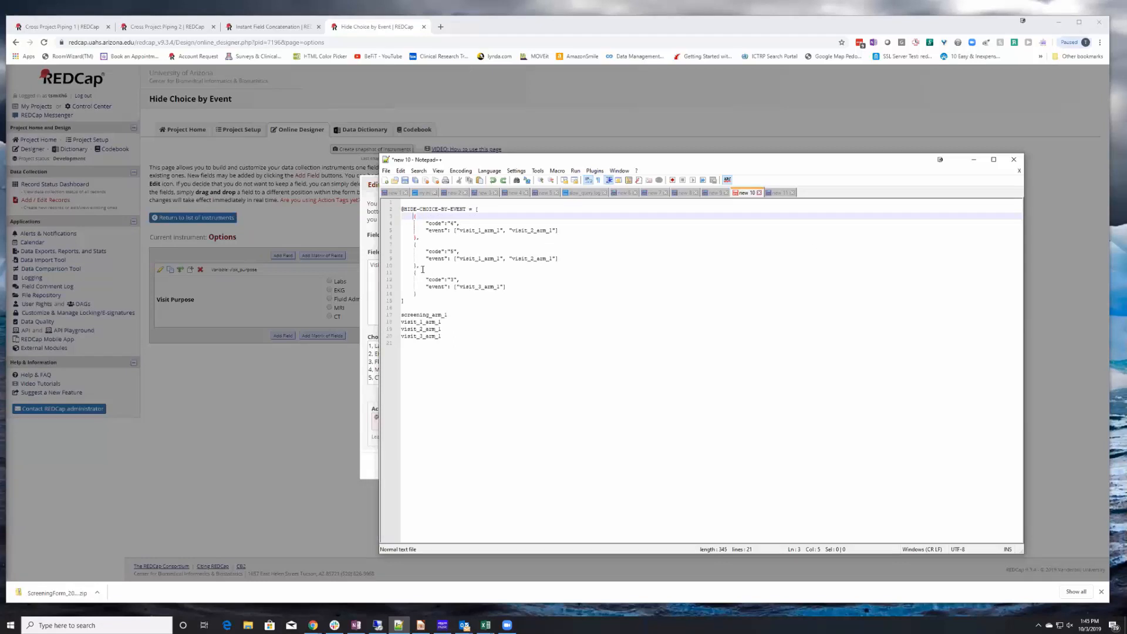
pyautogui.click(422, 239)
pyautogui.click(420, 265)
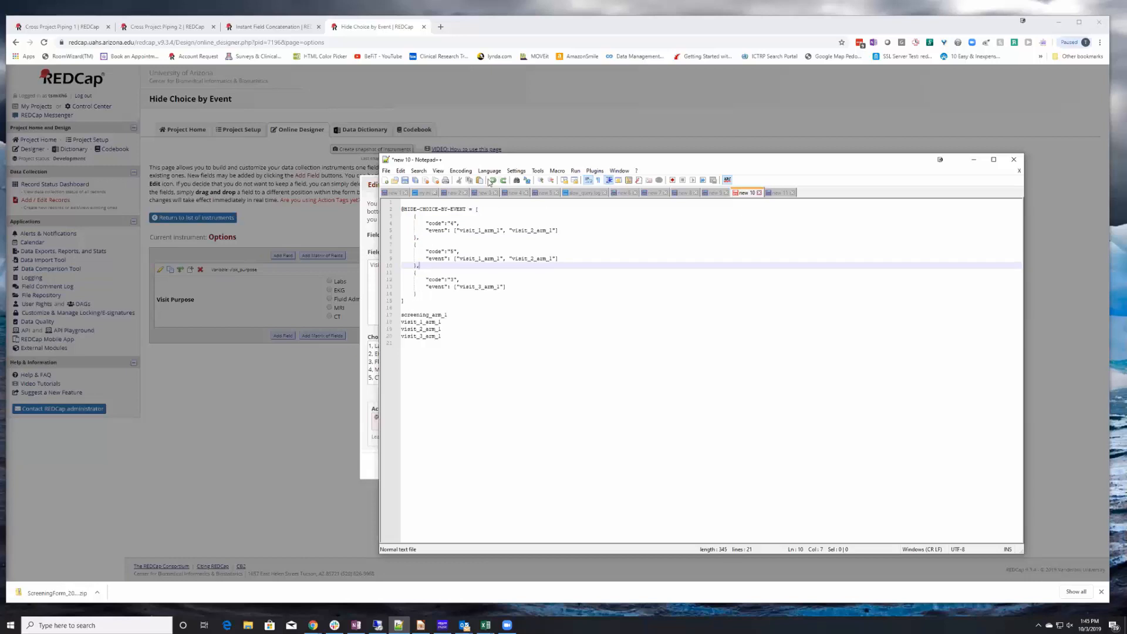
# Save the Visit Purpose field with the new action tag.
pyautogui.moveTo(495, 165); pyautogui.dragTo(1126, 20)
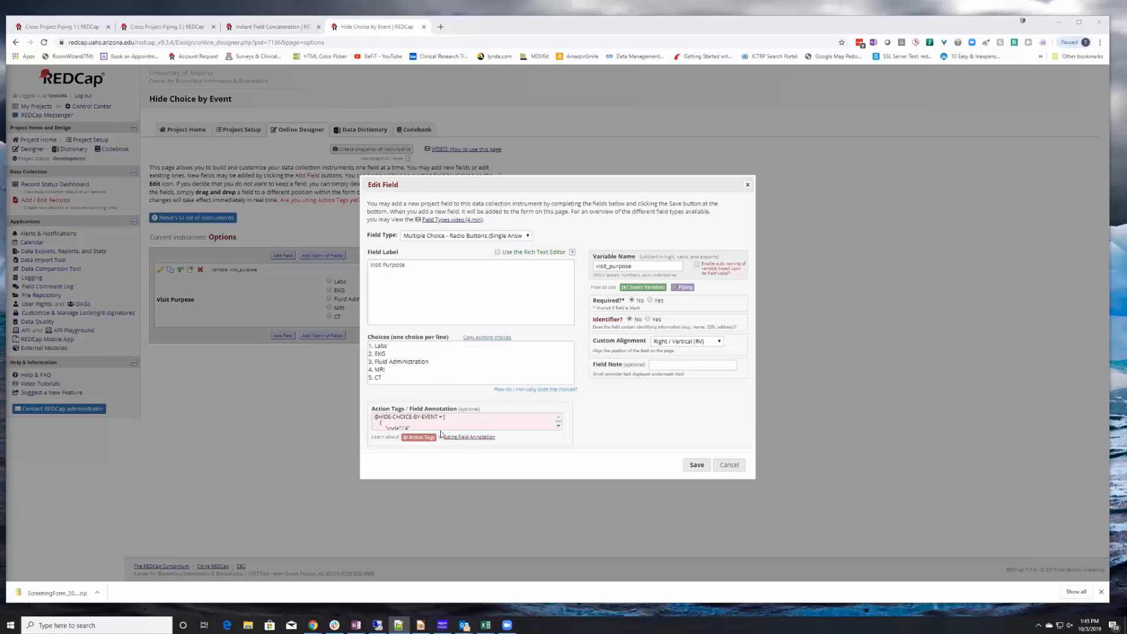
pyautogui.click(697, 464)
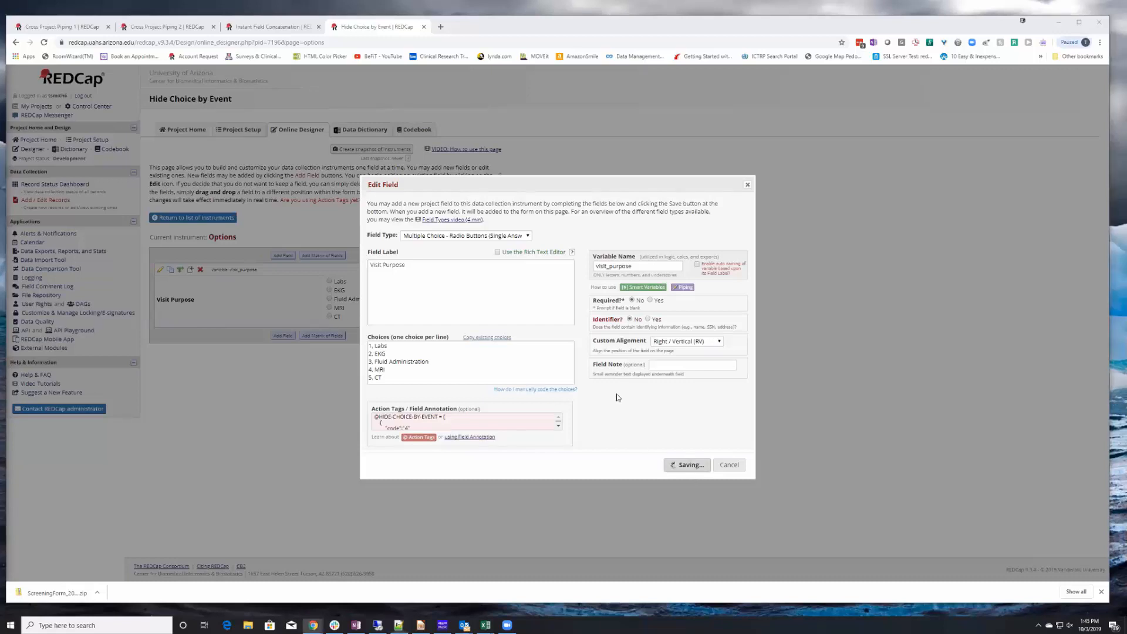
# Add a new record from the Record Status Dashboard and open its Screening Form.
pyautogui.click(53, 185)
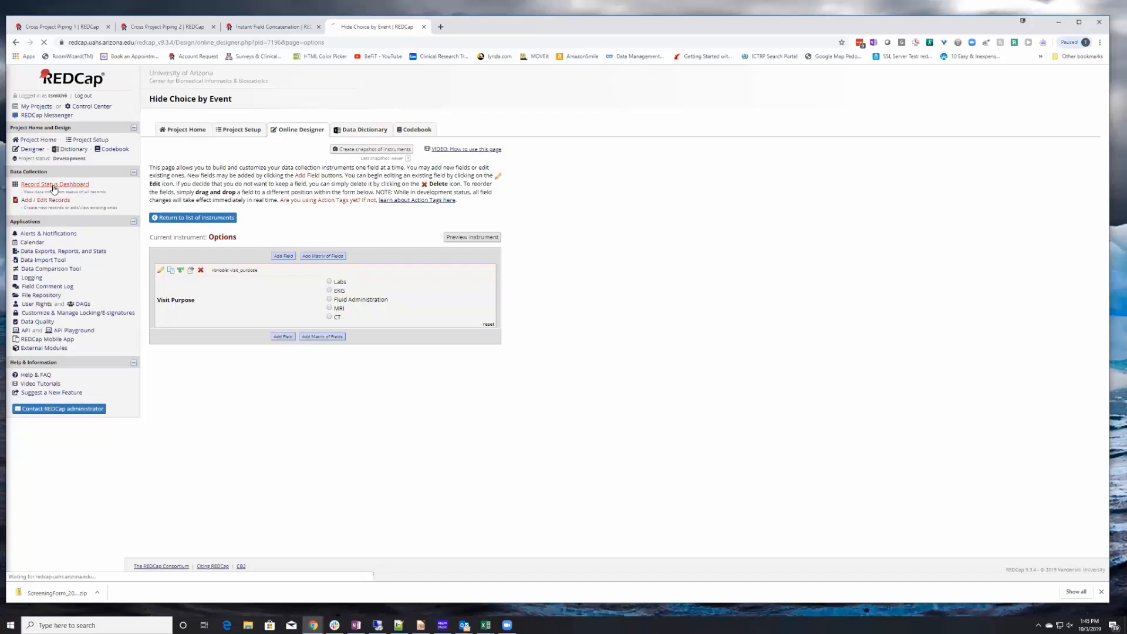
pyautogui.click(52, 200)
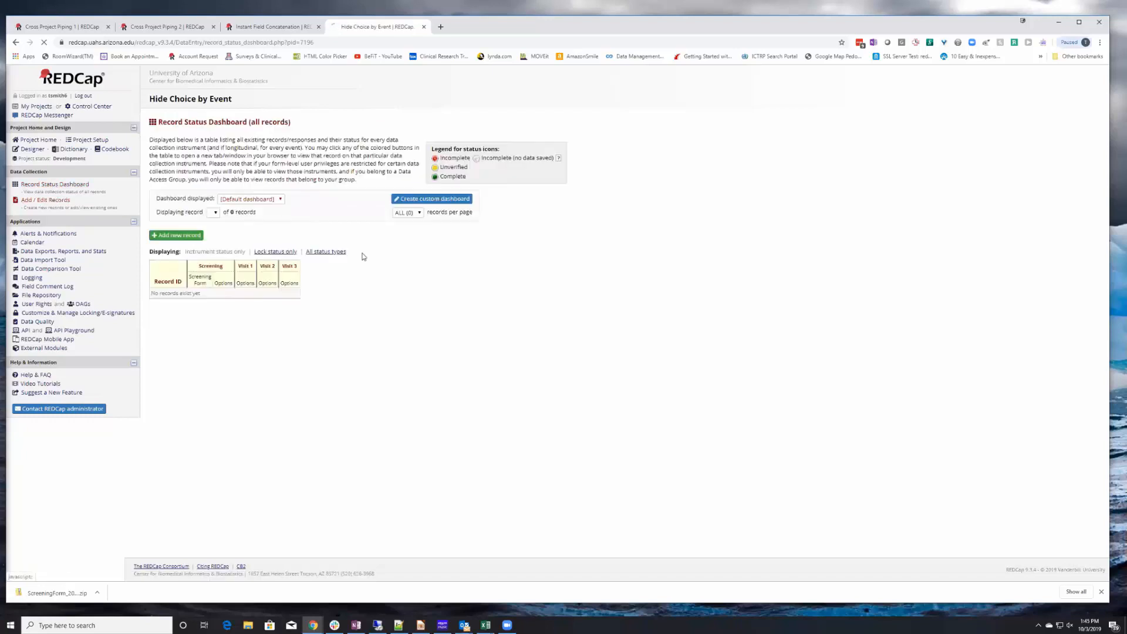
pyautogui.click(356, 230)
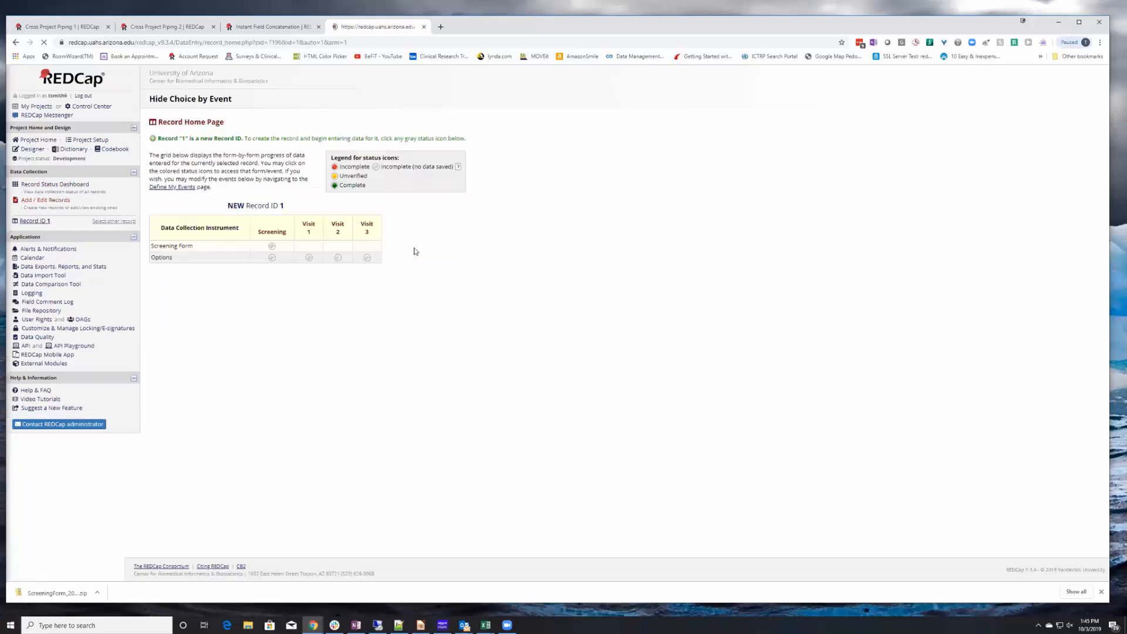
pyautogui.click(272, 247)
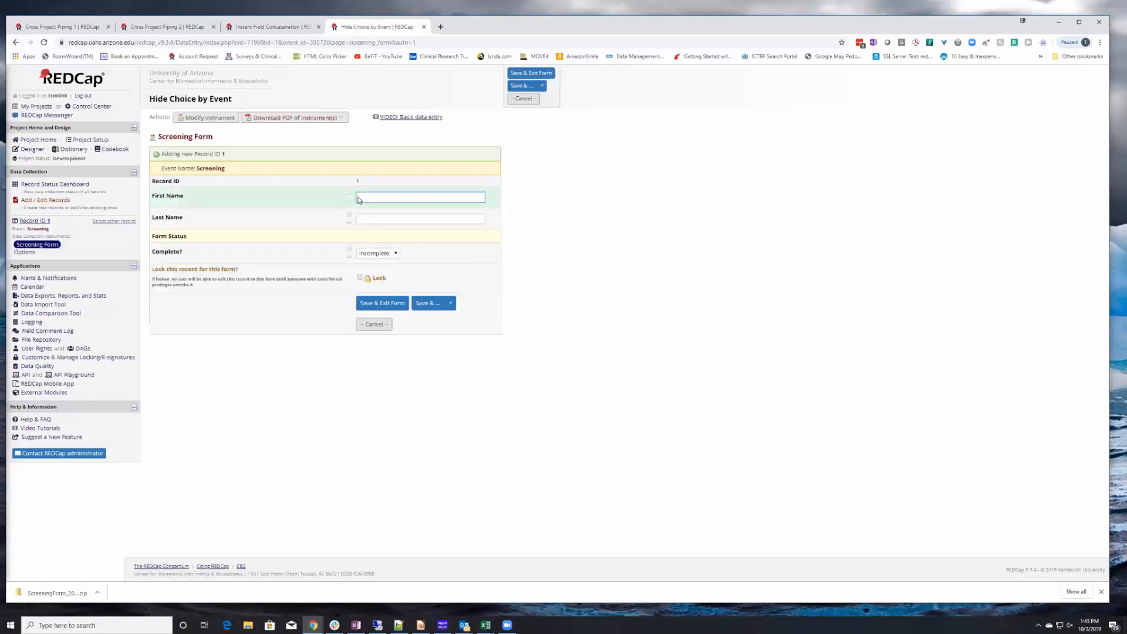
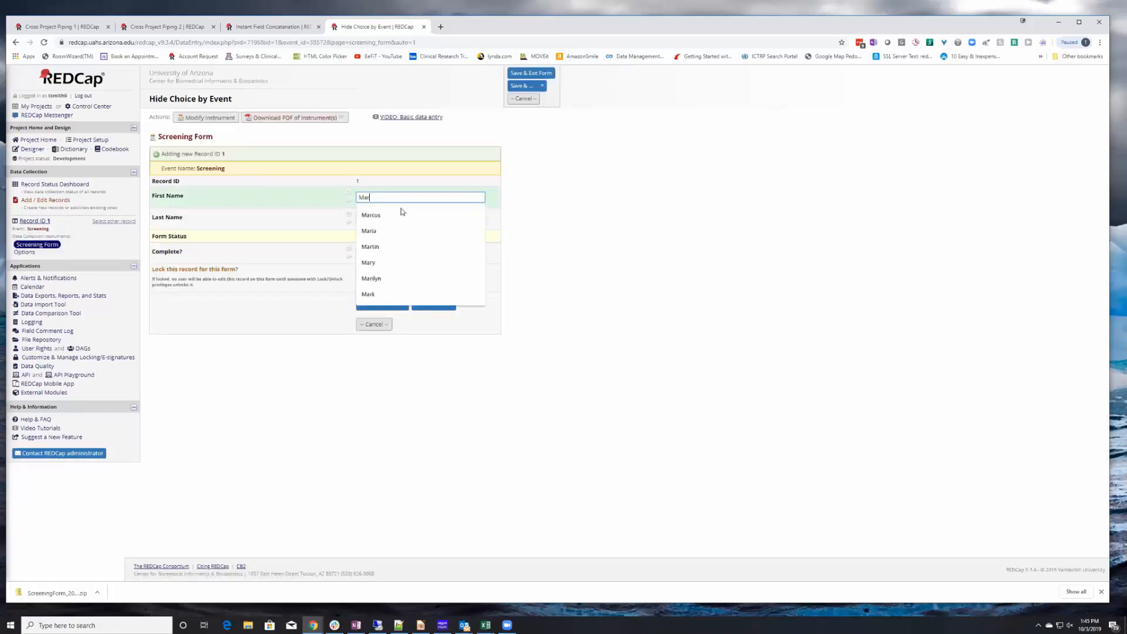
# Fill in the subject's first and last name, set the form status to Complete, and save the Screening Form.
pyautogui.press('Tab')
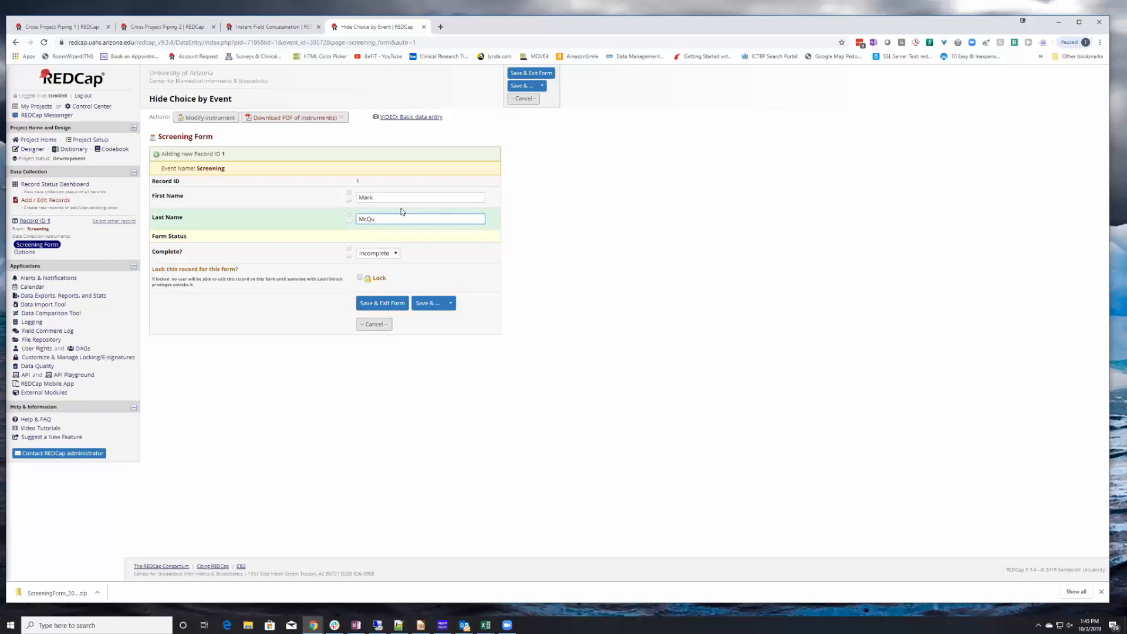
pyautogui.click(368, 254)
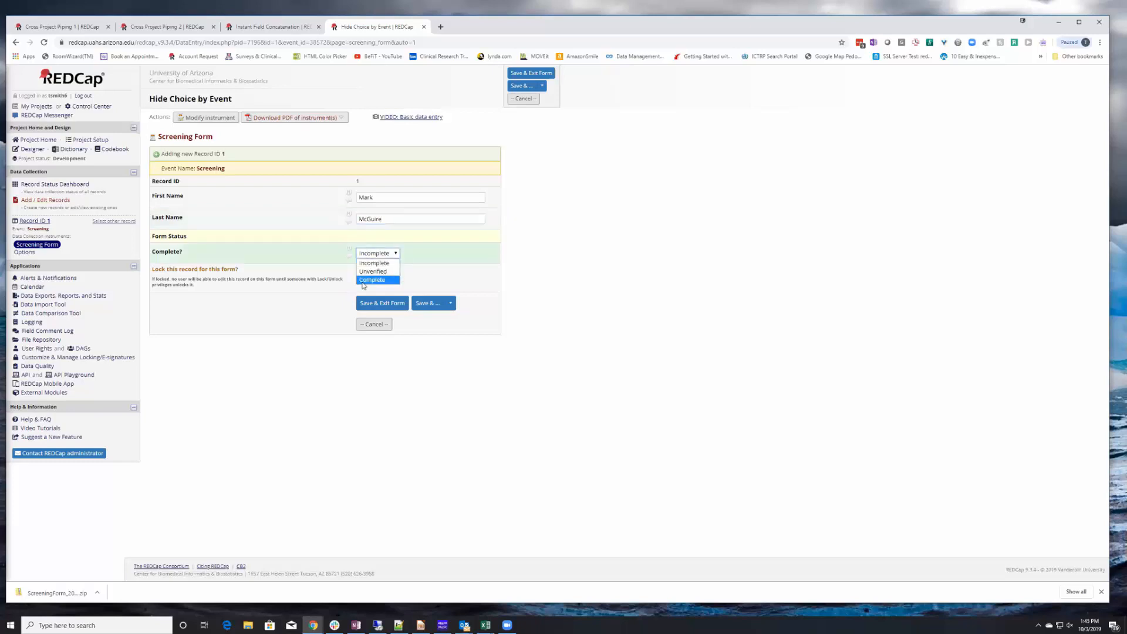
pyautogui.click(364, 282)
pyautogui.click(372, 303)
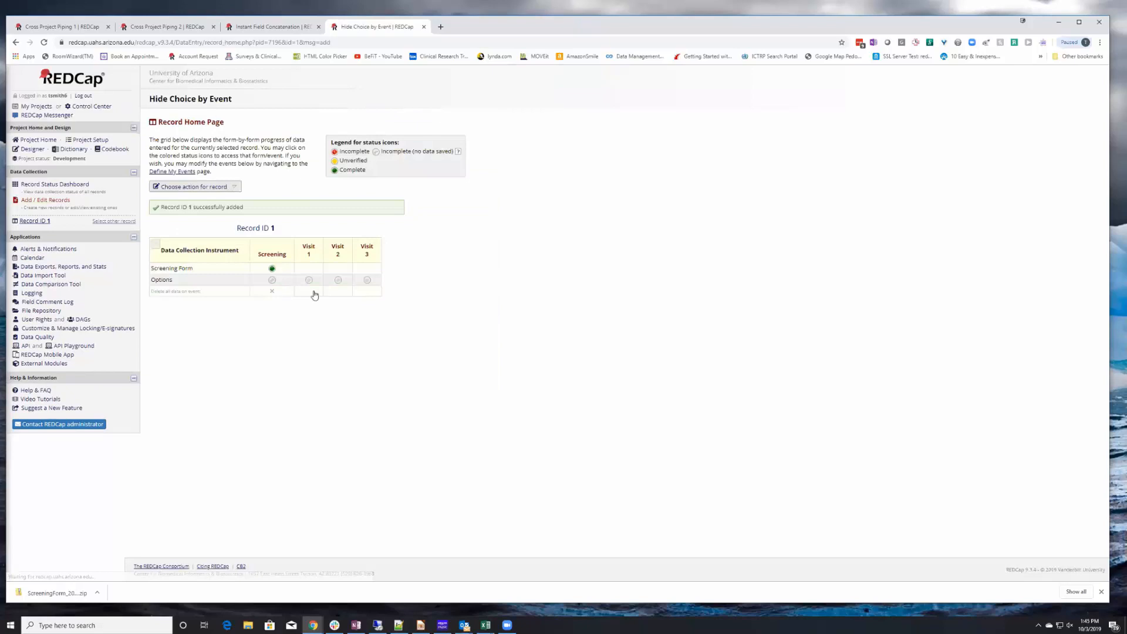
# Open the Screening event's Options form, choose Labs, set the status to Complete, and save.
pyautogui.click(273, 284)
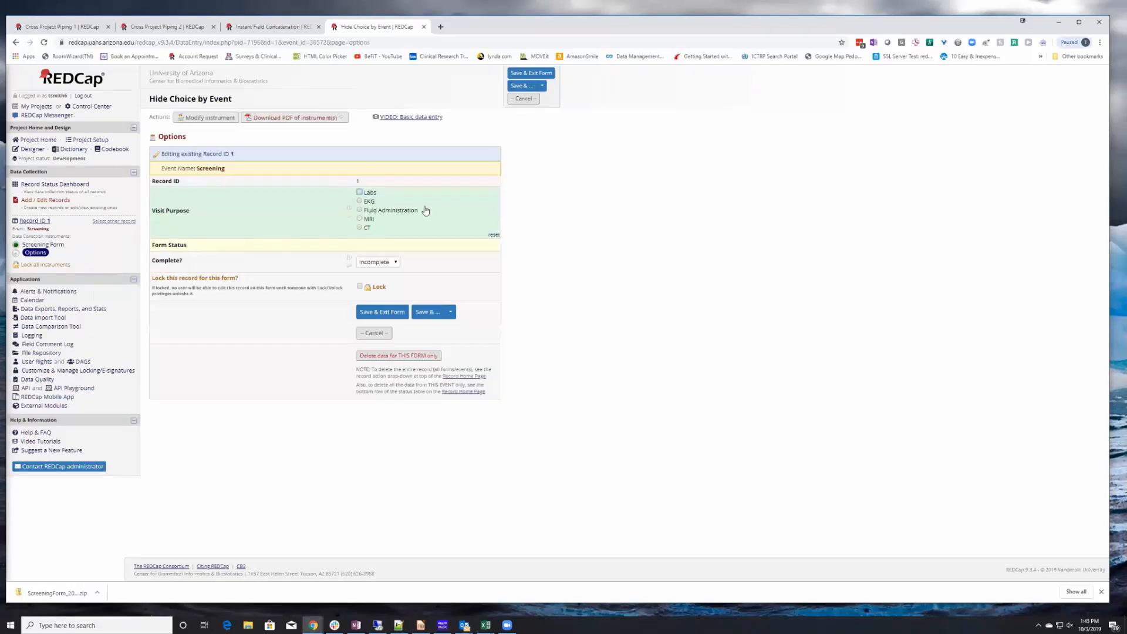
pyautogui.click(360, 193)
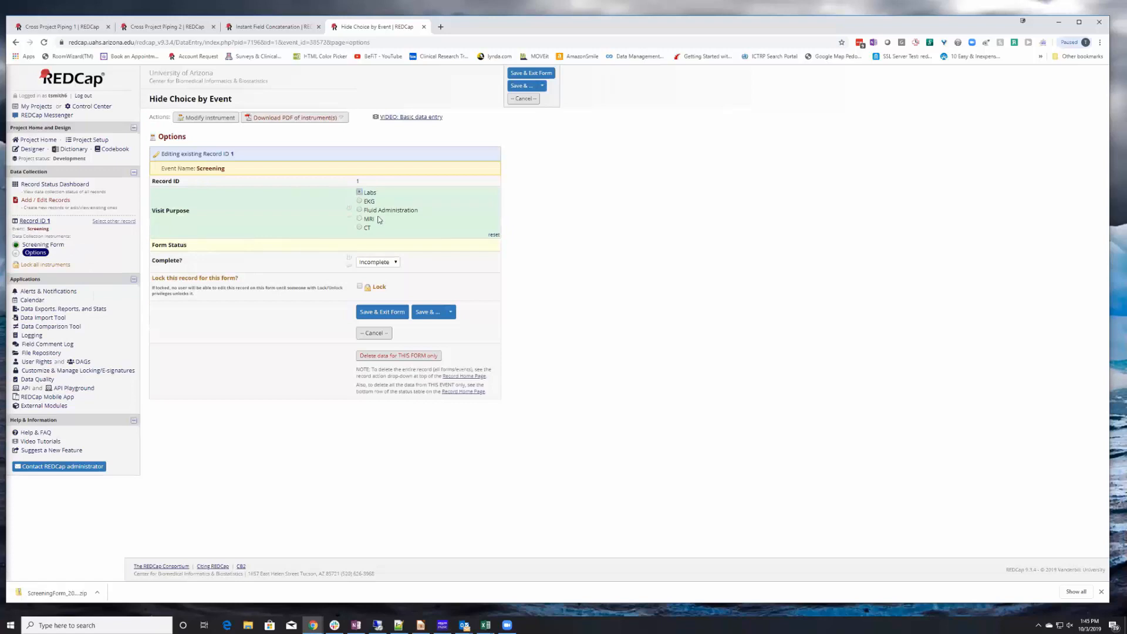
pyautogui.click(397, 263)
pyautogui.click(383, 287)
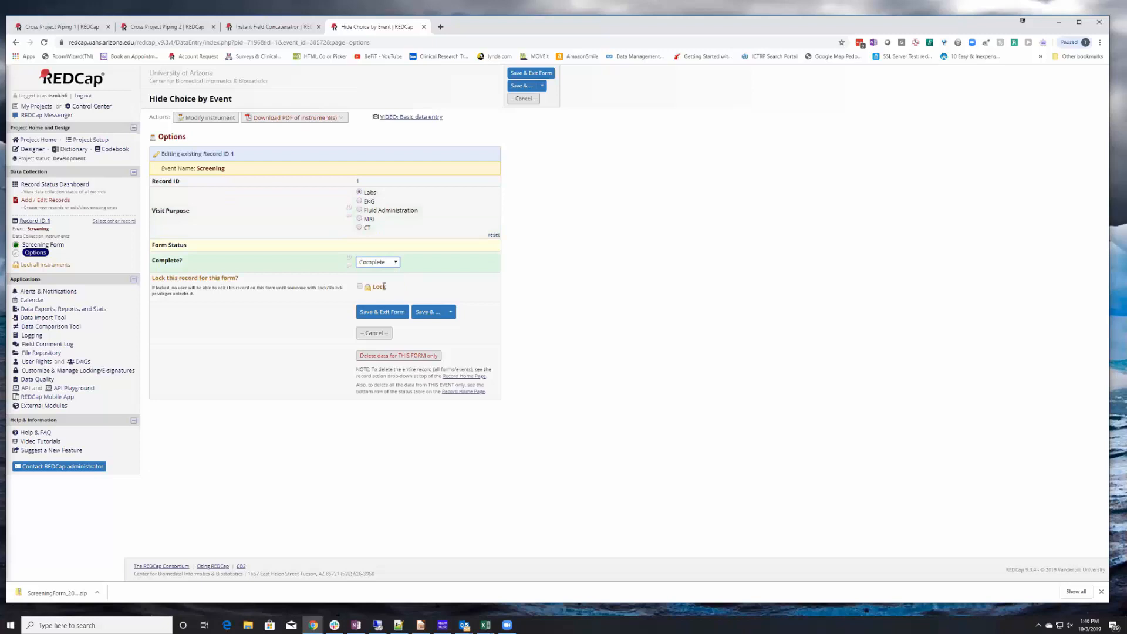
pyautogui.click(381, 312)
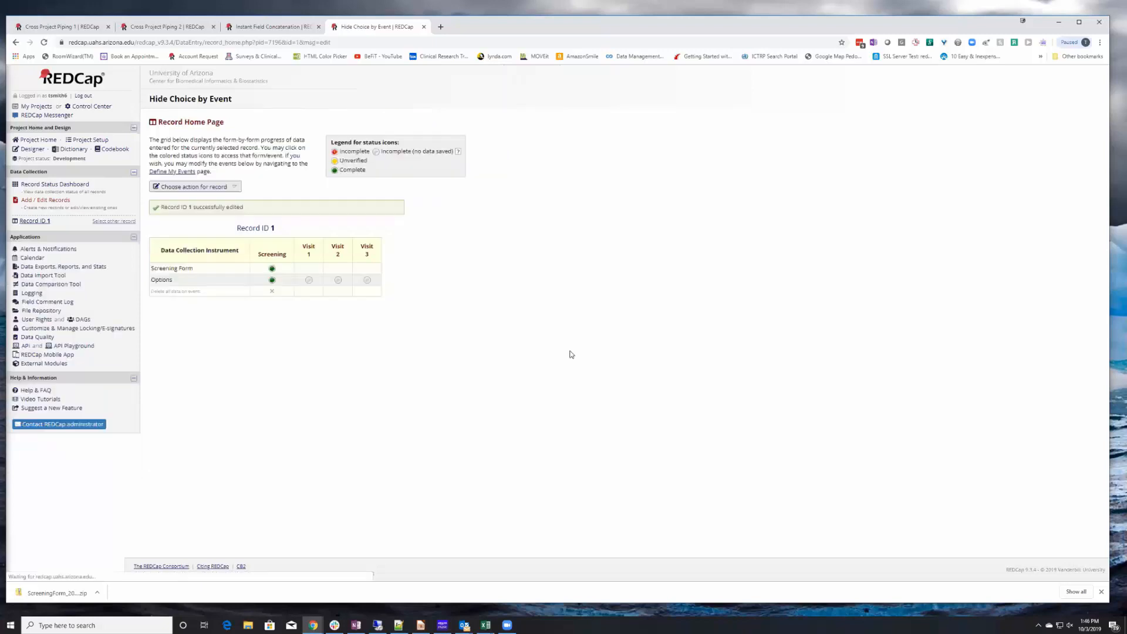
# Open the Visit 1 Options form, choose Fluid Administration, set the status to Complete, and save.
pyautogui.click(310, 281)
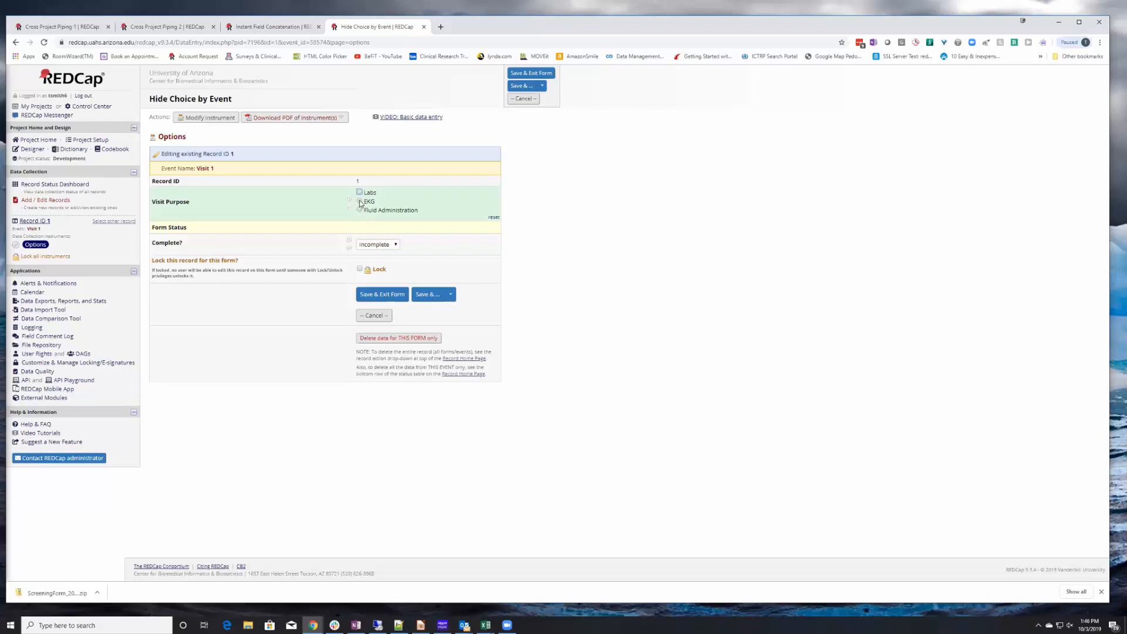
pyautogui.click(359, 210)
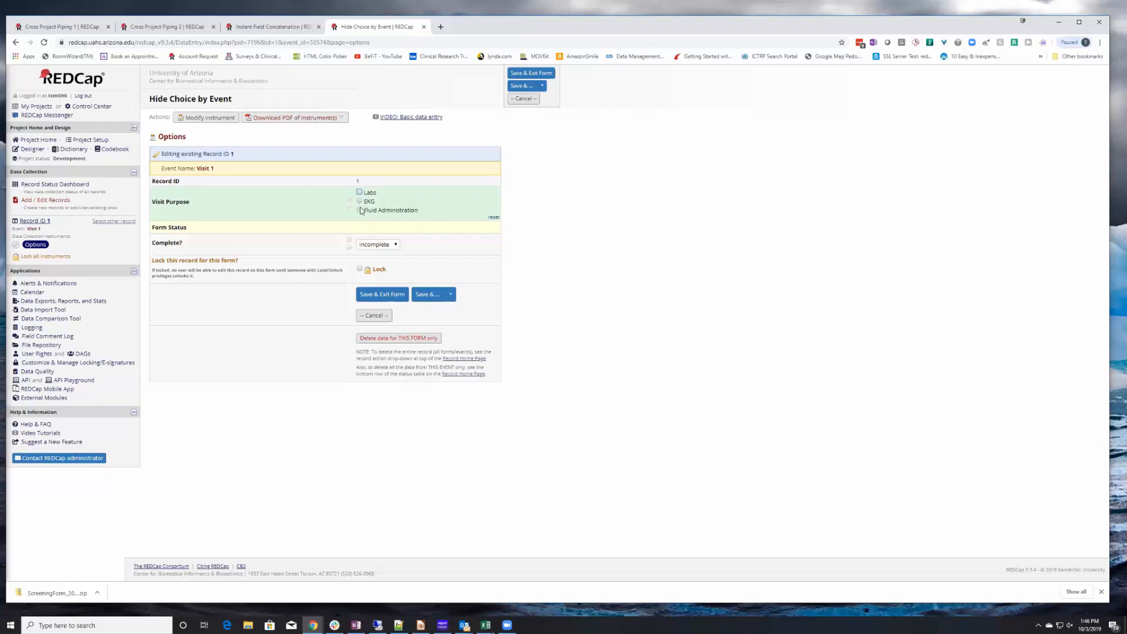
pyautogui.click(376, 245)
pyautogui.click(373, 271)
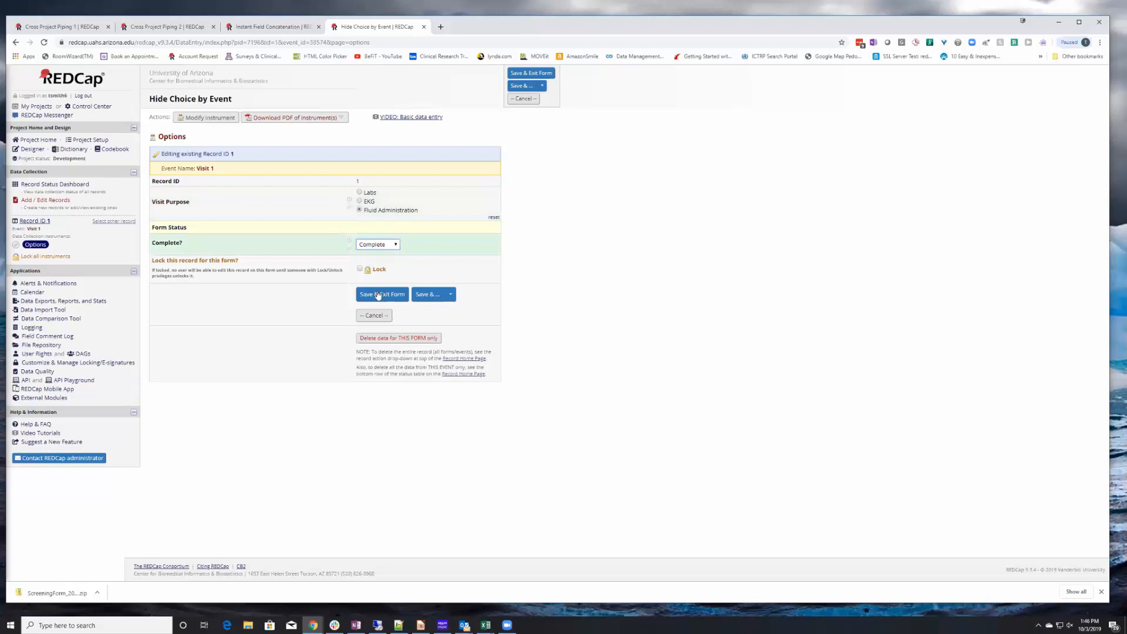
# Save the Visit 1 Options form, then open the Visit 2 Options form, choose EKG, and save it.
pyautogui.click(372, 296)
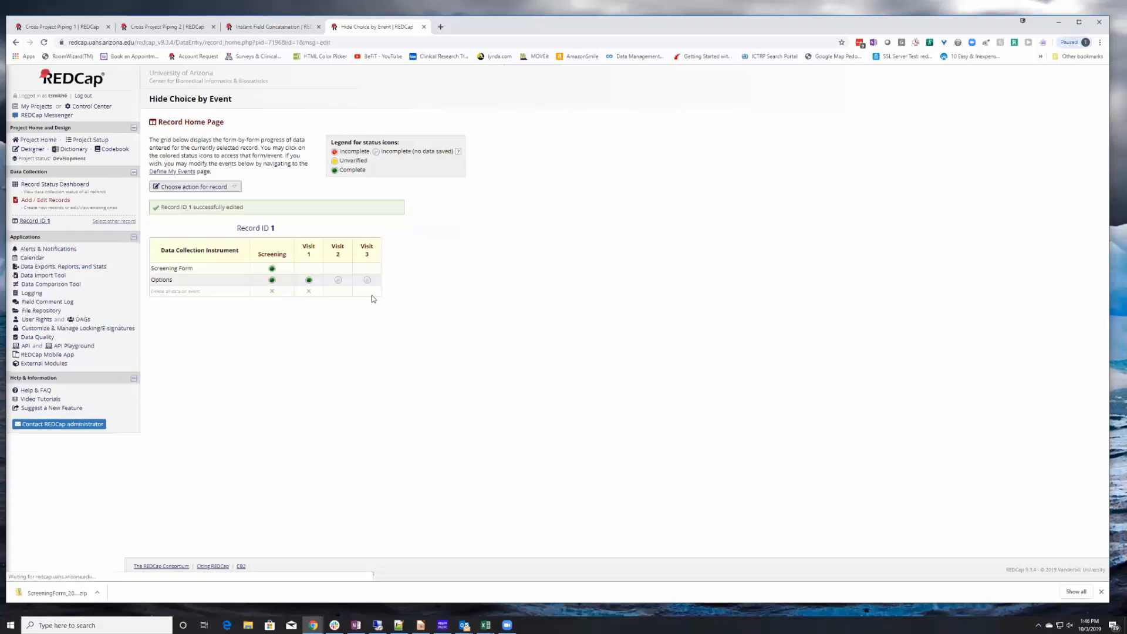
pyautogui.click(338, 280)
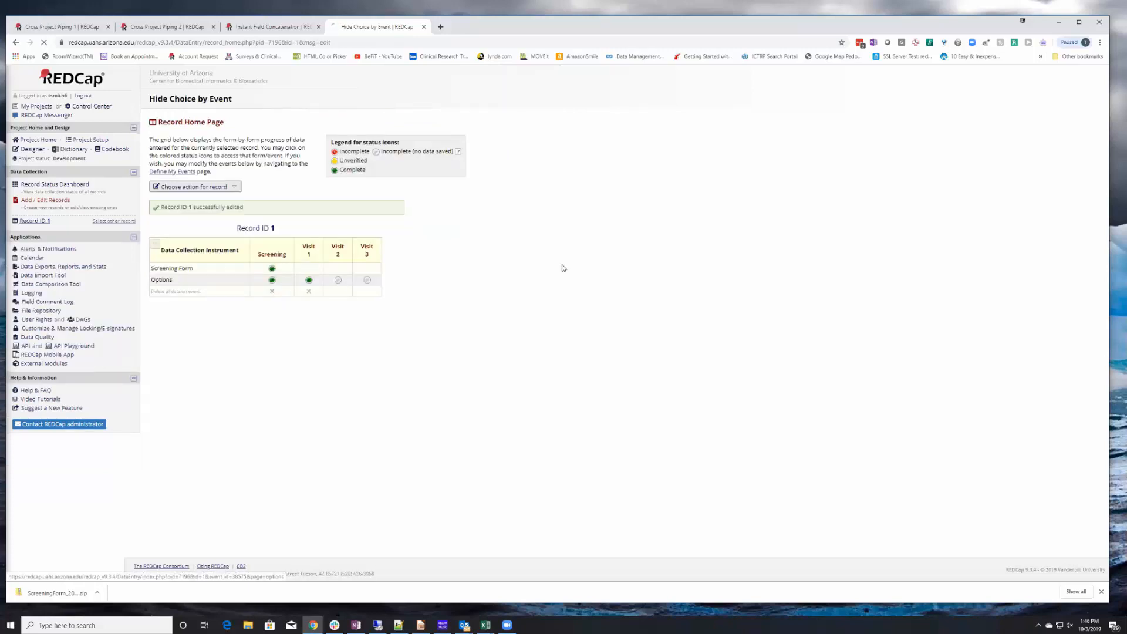
pyautogui.click(359, 200)
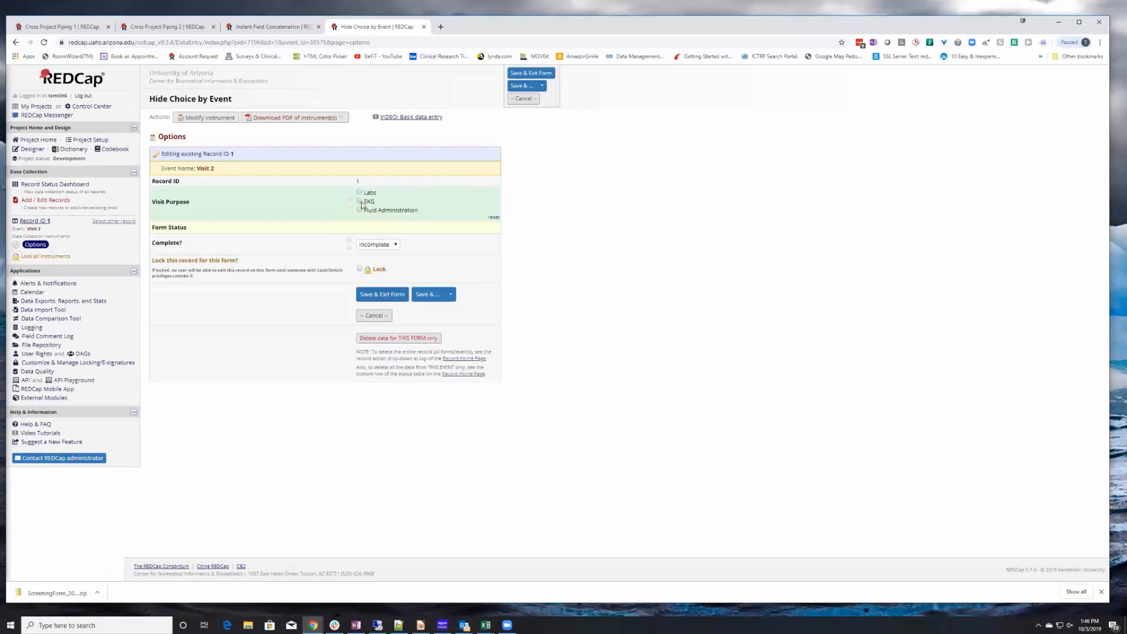
pyautogui.click(381, 294)
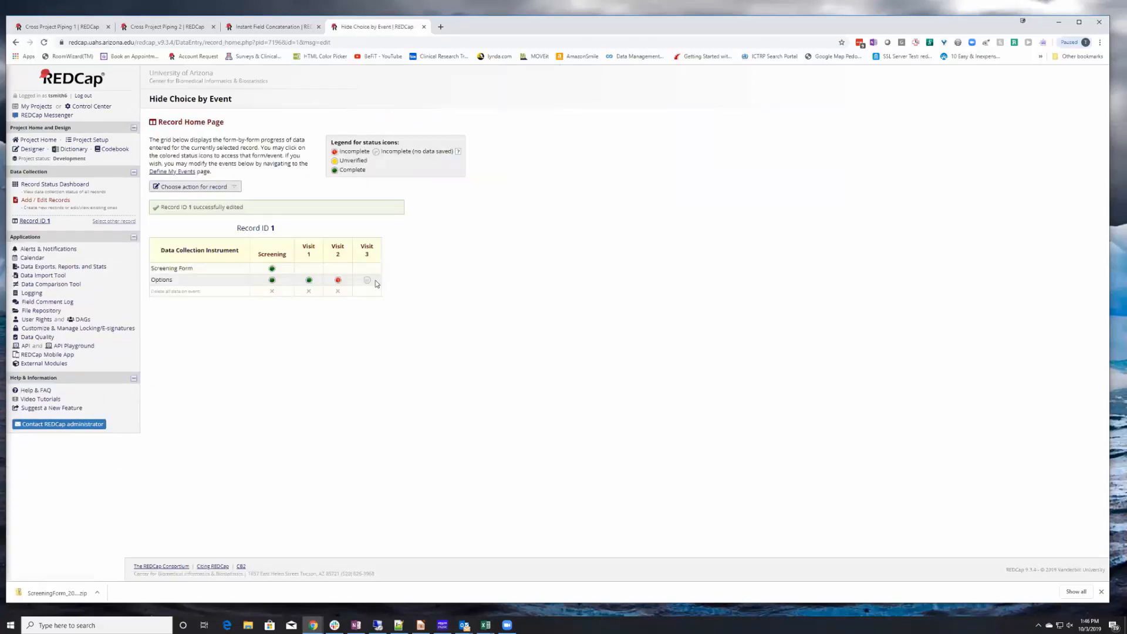
# Open the Visit 3 Options form, choose Labs, set the status to Complete, and save.
pyautogui.click(368, 284)
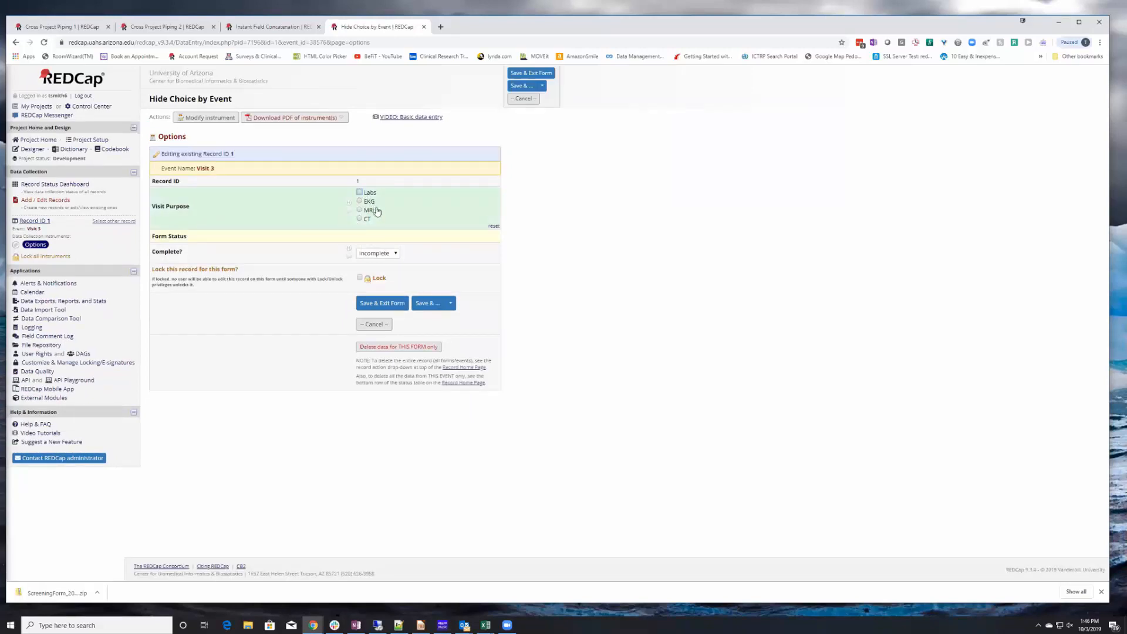
pyautogui.click(360, 193)
pyautogui.click(381, 254)
pyautogui.click(379, 280)
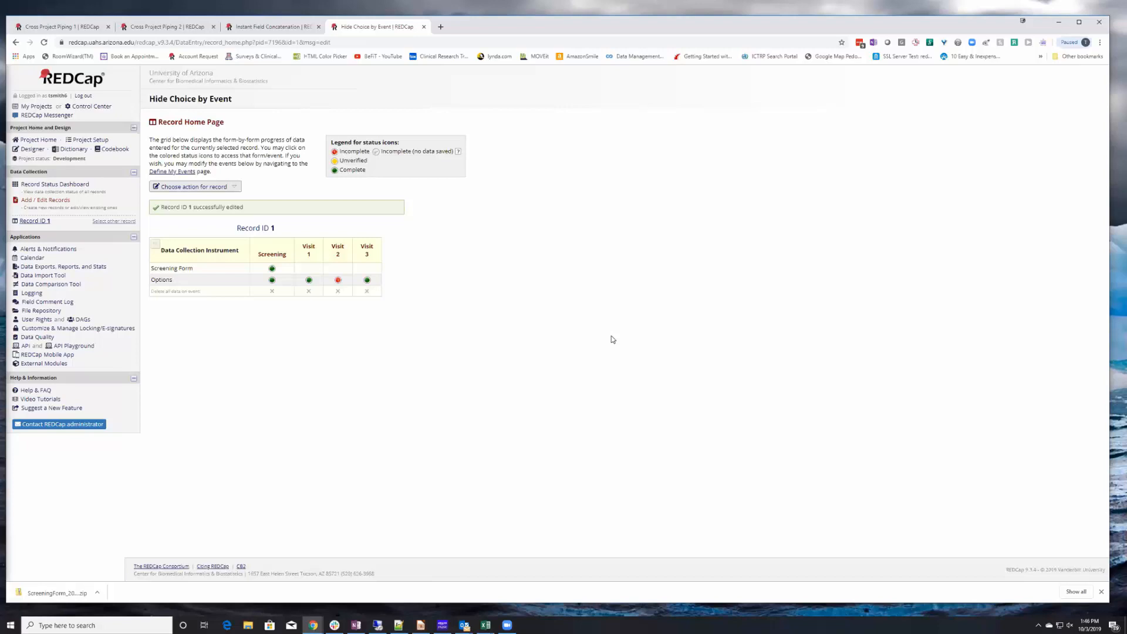
# Reopen the Screening event's Options form to review the Visit Purpose choices it offers.
pyautogui.click(272, 281)
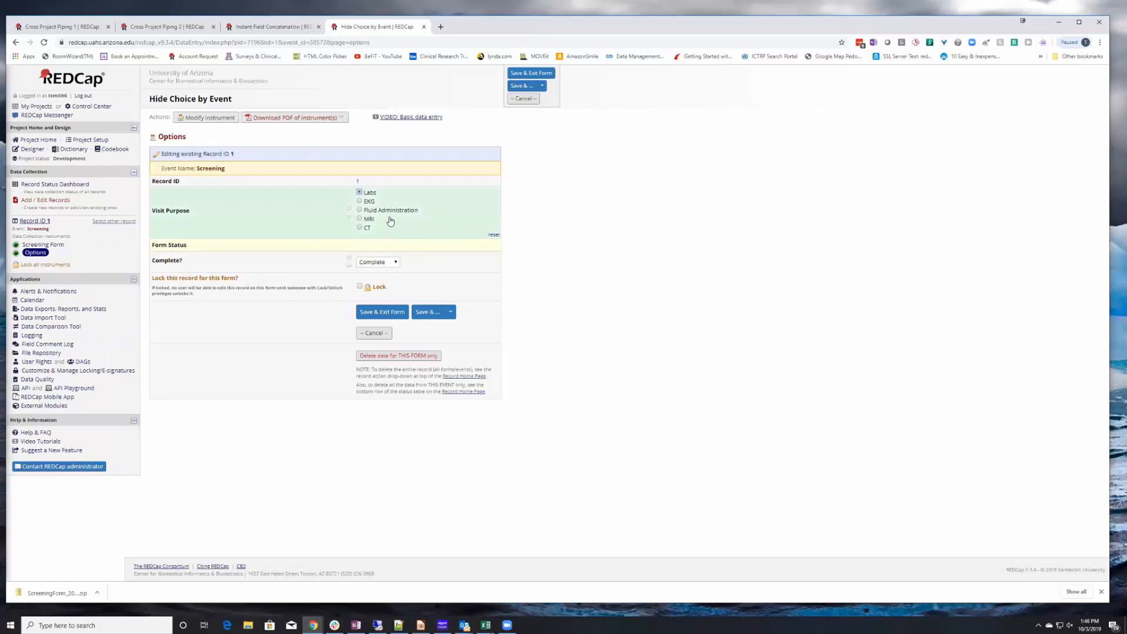